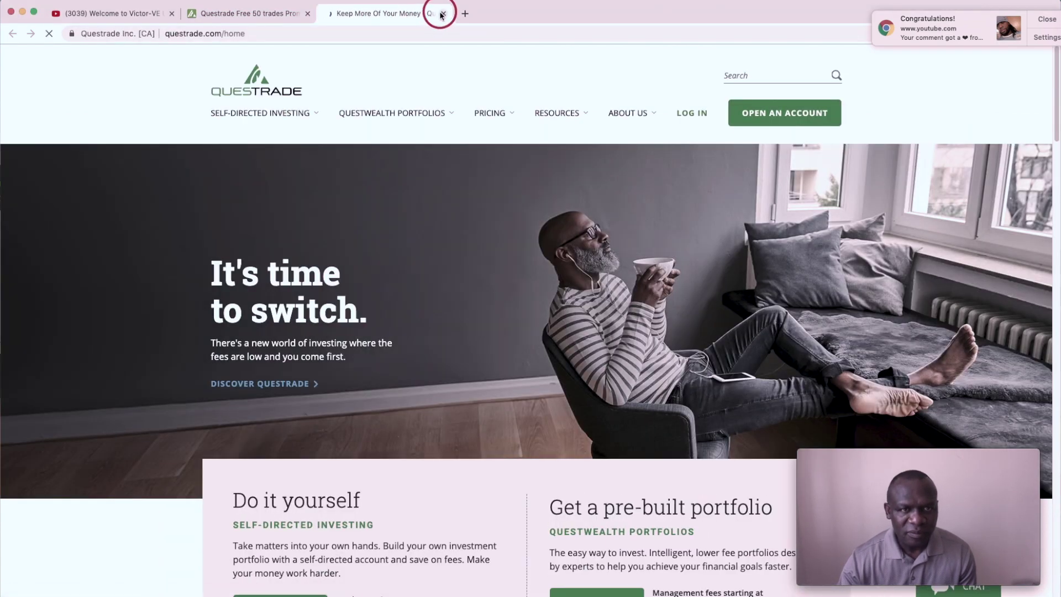
# - Close the Questrade home page tab and bring the IQ Edge Practice login window fully into view over the browser
pyautogui.click(442, 13)
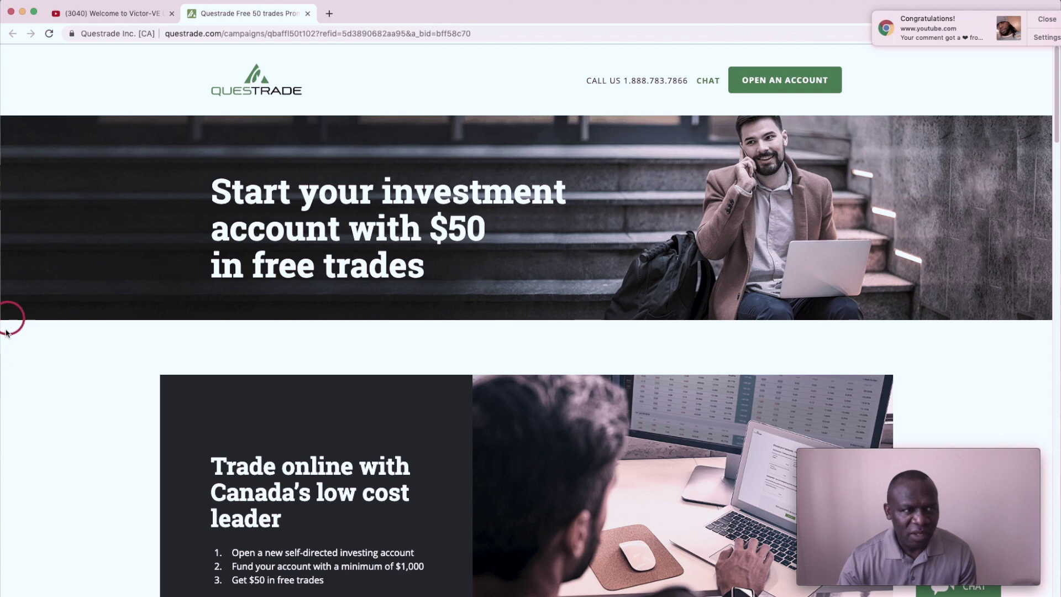
pyautogui.click(1, 363)
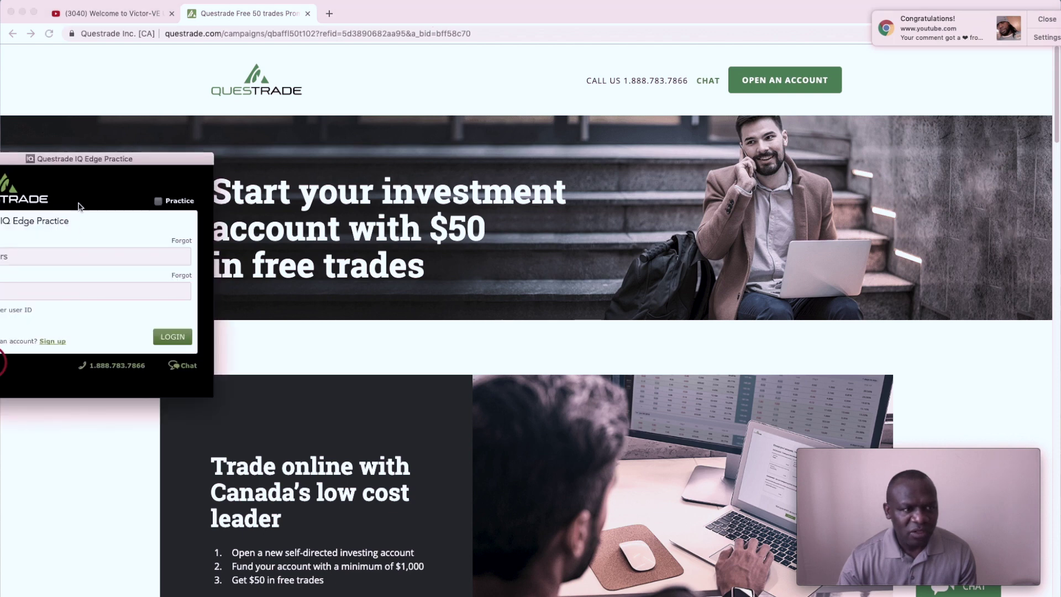
pyautogui.moveTo(166, 159); pyautogui.dragTo(307, 139)
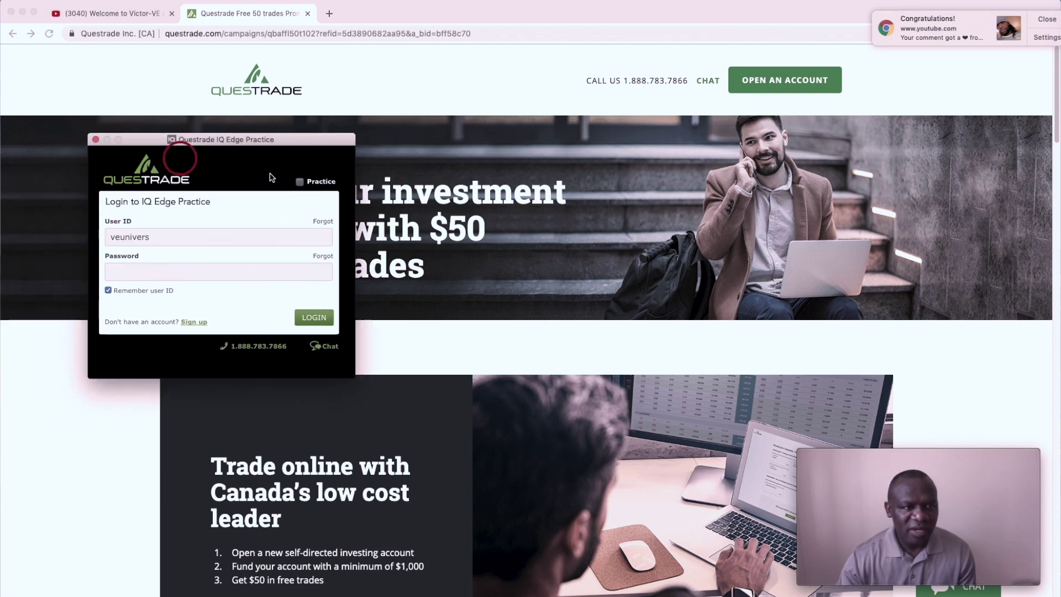
pyautogui.click(130, 272)
pyautogui.click(114, 291)
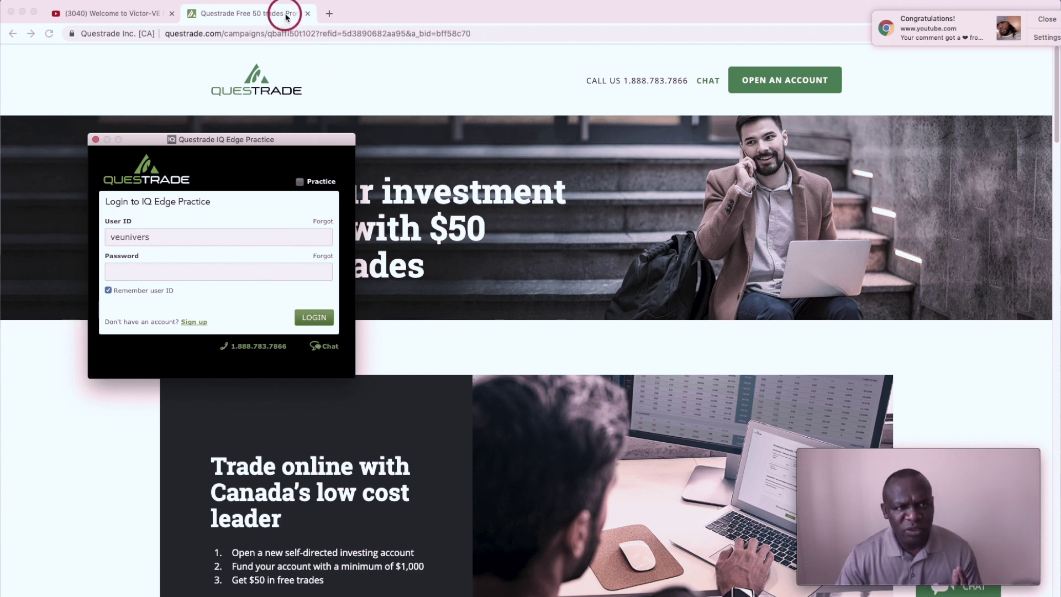
# - Start opening an account from the Questrade free trades promotion page and log in to Questrade with the saved credentials
pyautogui.click(763, 82)
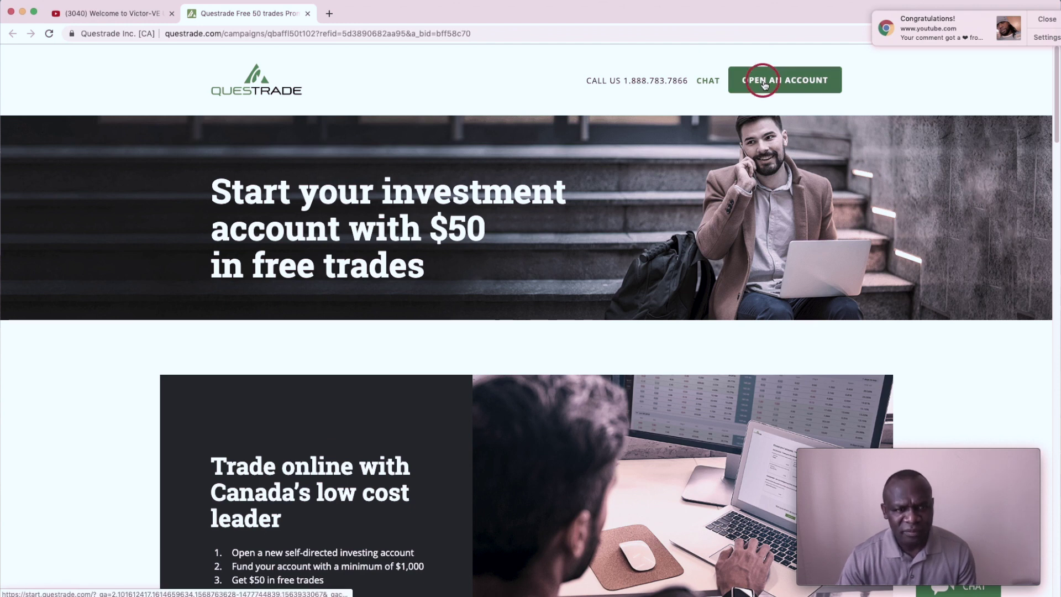
pyautogui.click(764, 83)
pyautogui.scroll(-2, 635, 265)
pyautogui.scroll(2, 654, 265)
pyautogui.click(1016, 65)
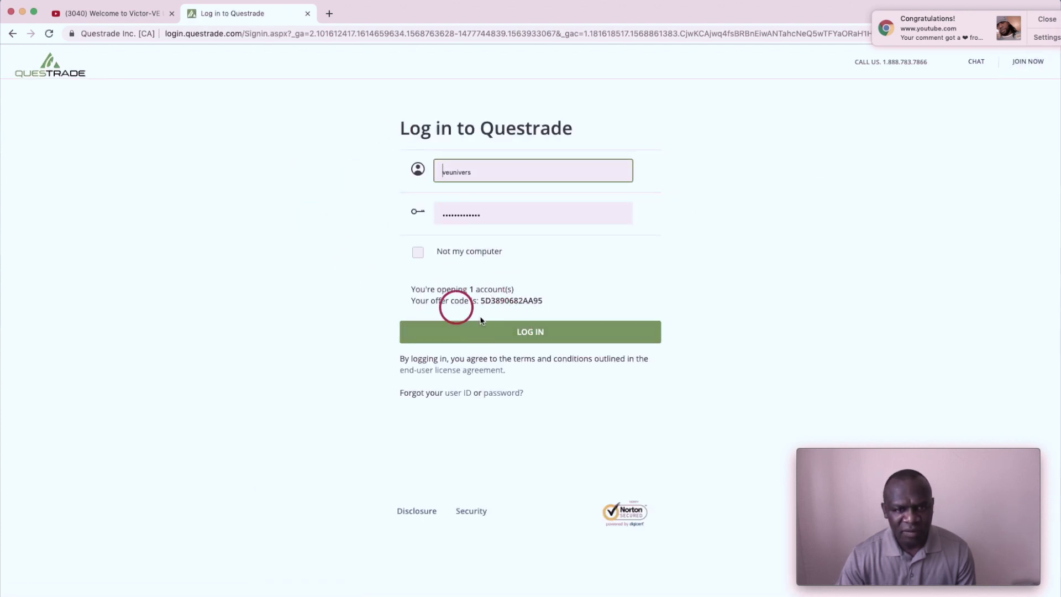
pyautogui.click(517, 331)
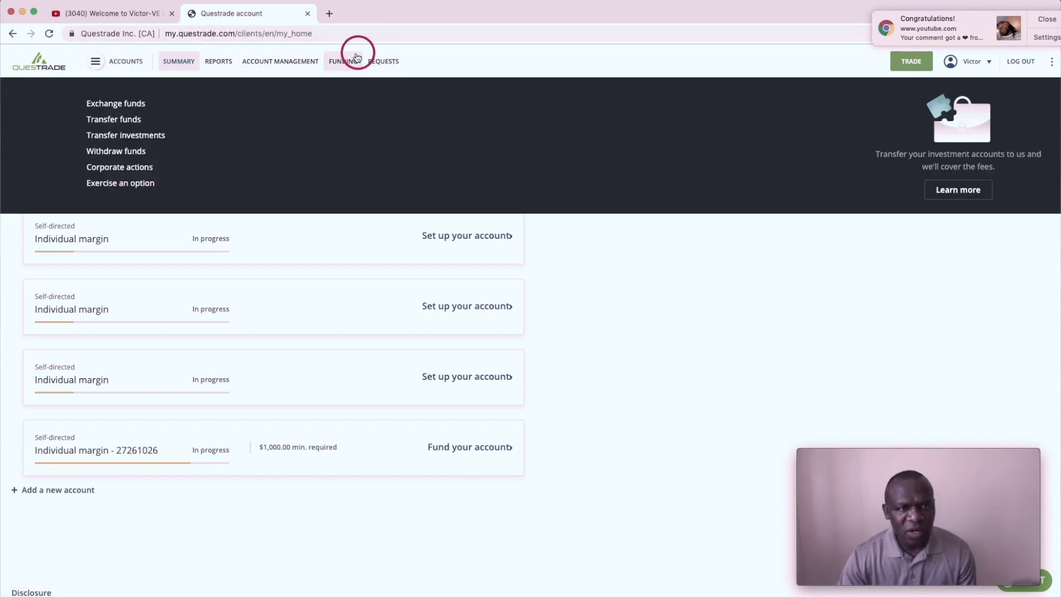
# - Go to the IQ Edge platform page, look over its download options and expand the practice account section
pyautogui.moveTo(398, 60)
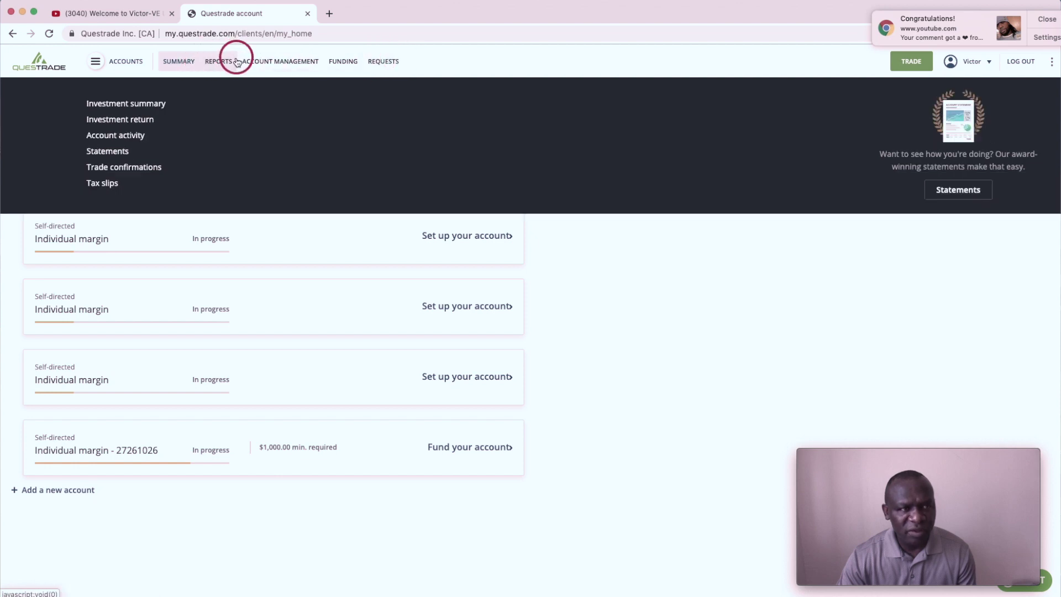
pyautogui.click(125, 62)
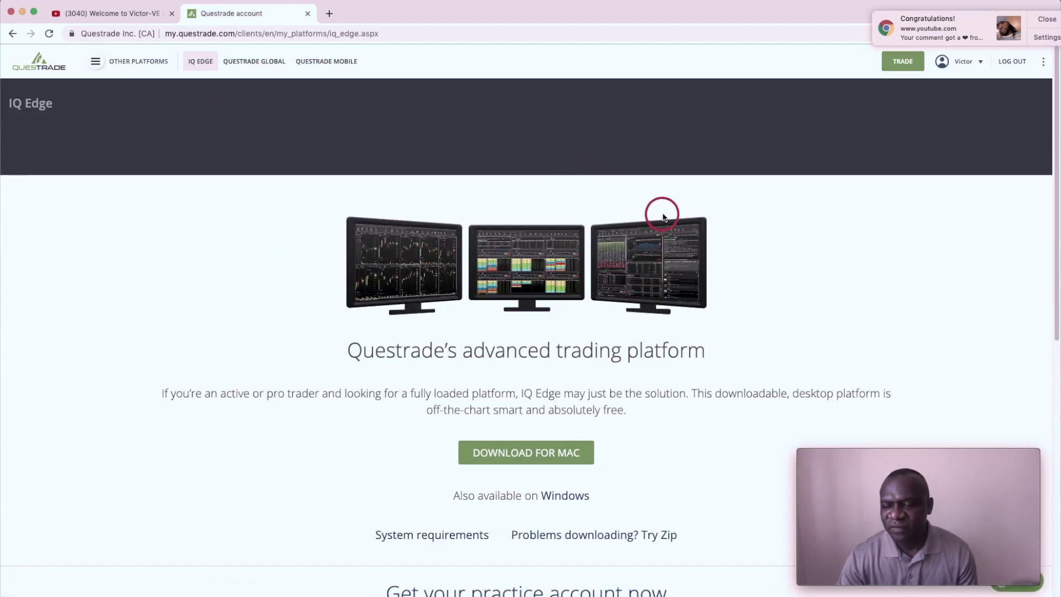
pyautogui.scroll(-1, 681, 208)
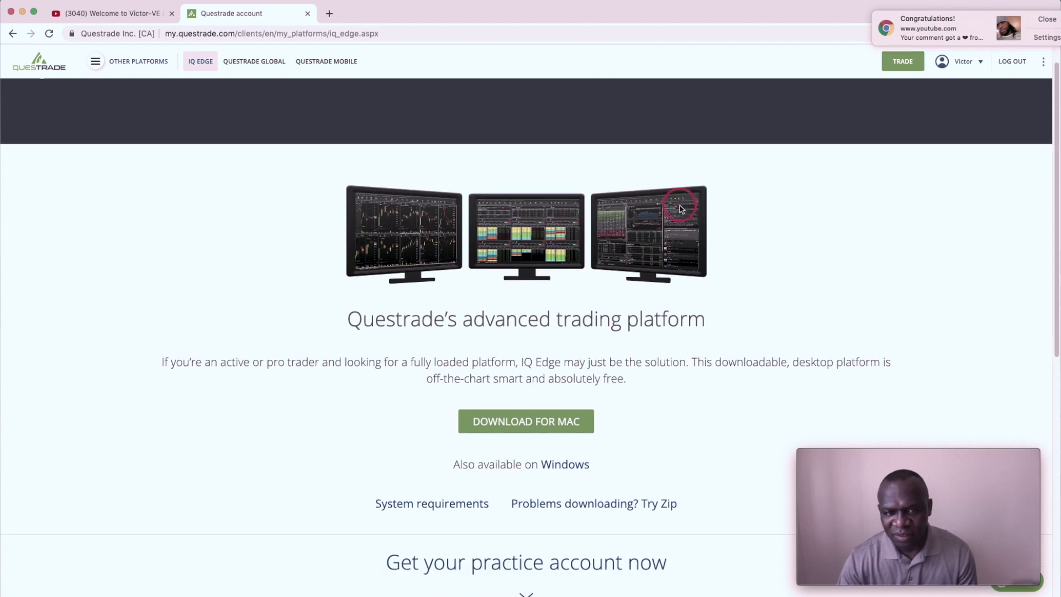
pyautogui.scroll(-2, 681, 209)
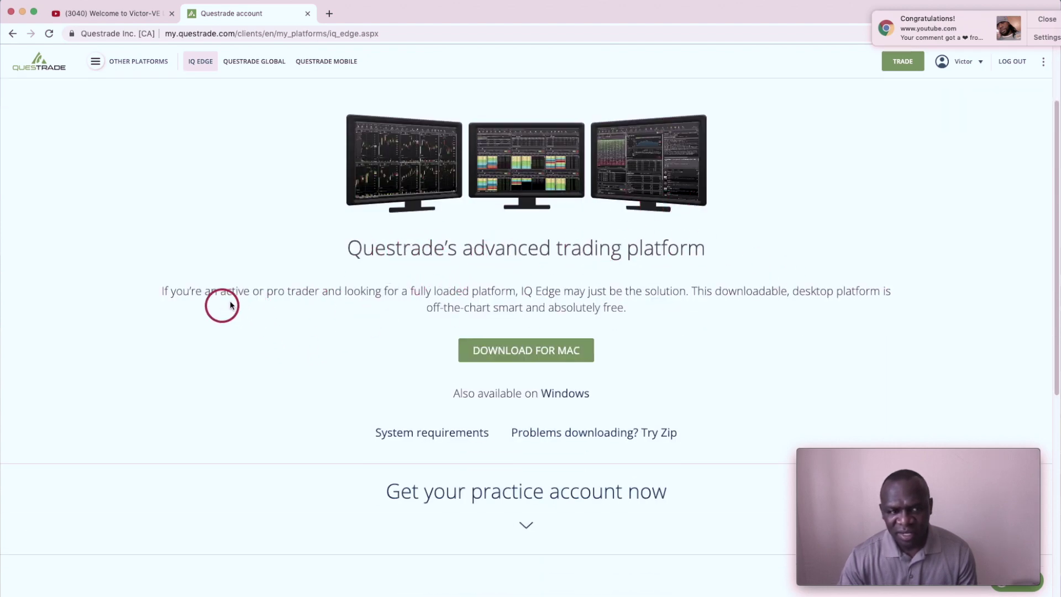
pyautogui.scroll(-3, 660, 322)
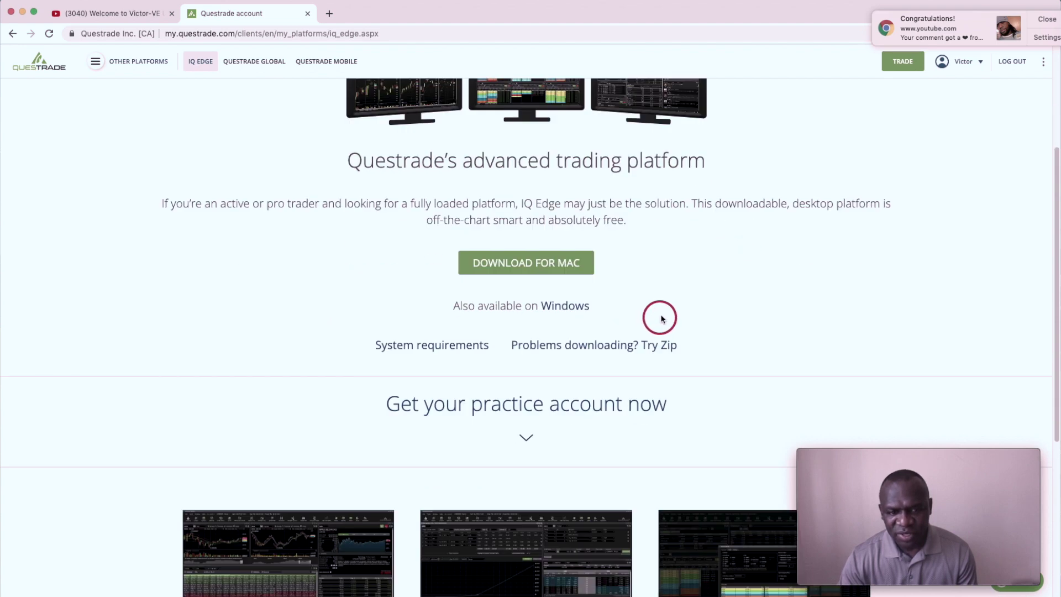
pyautogui.scroll(-3, 660, 322)
pyautogui.scroll(4, 596, 204)
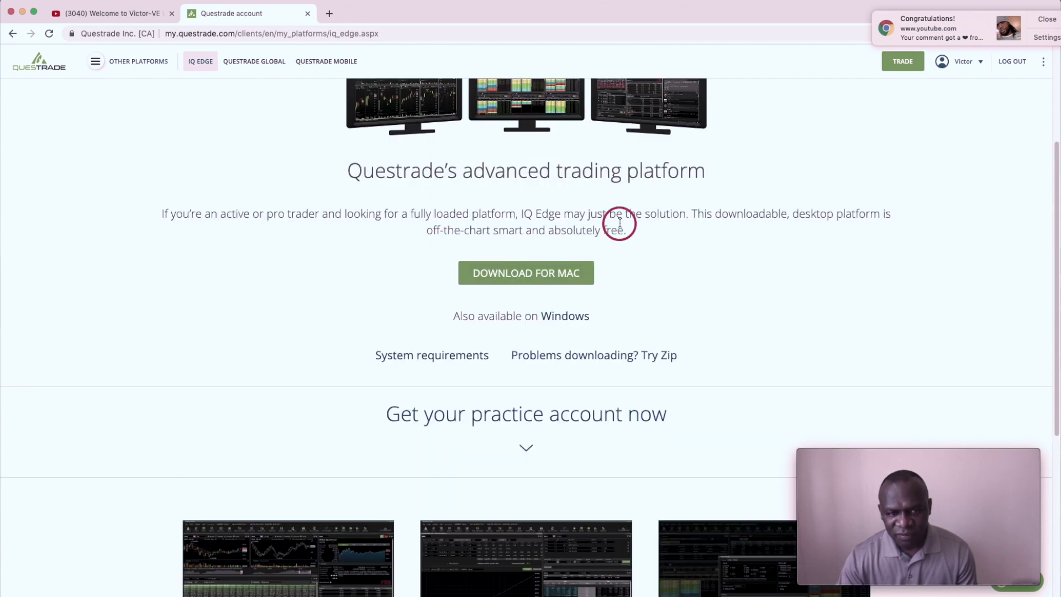
pyautogui.scroll(-2, 561, 322)
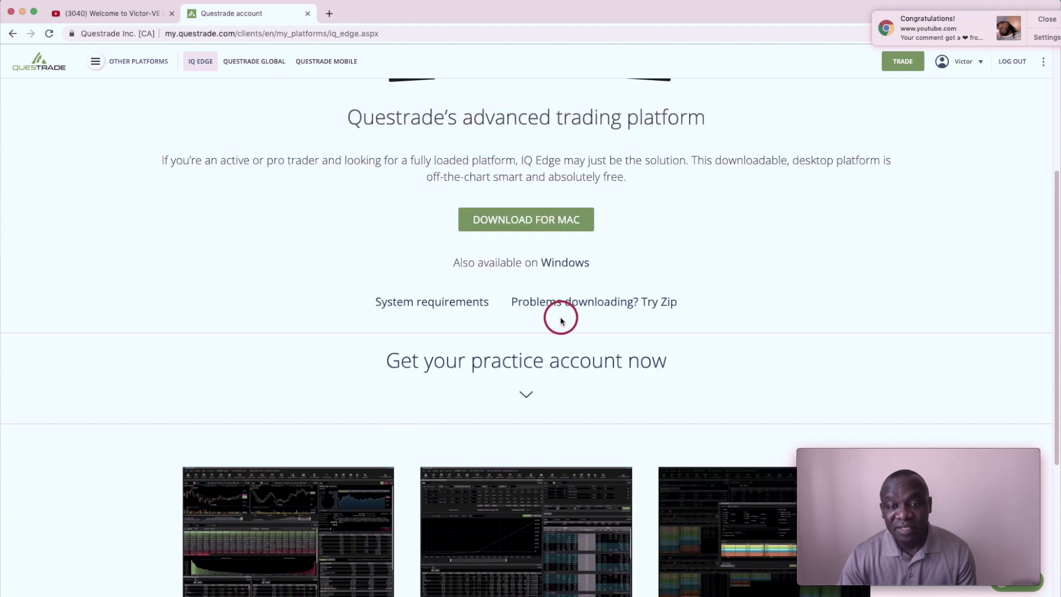
pyautogui.scroll(-8, 561, 321)
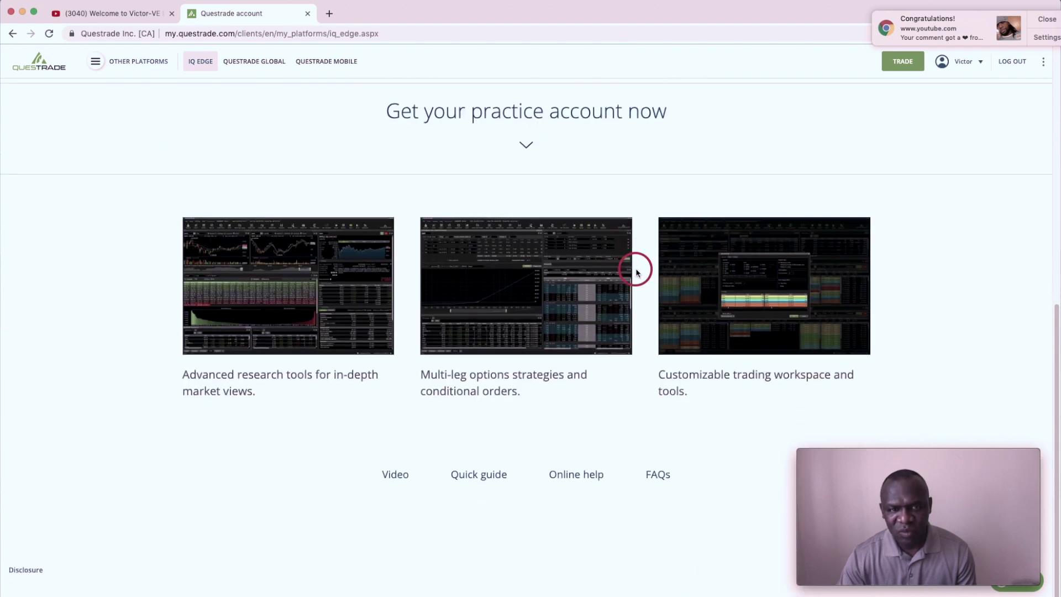
pyautogui.click(525, 145)
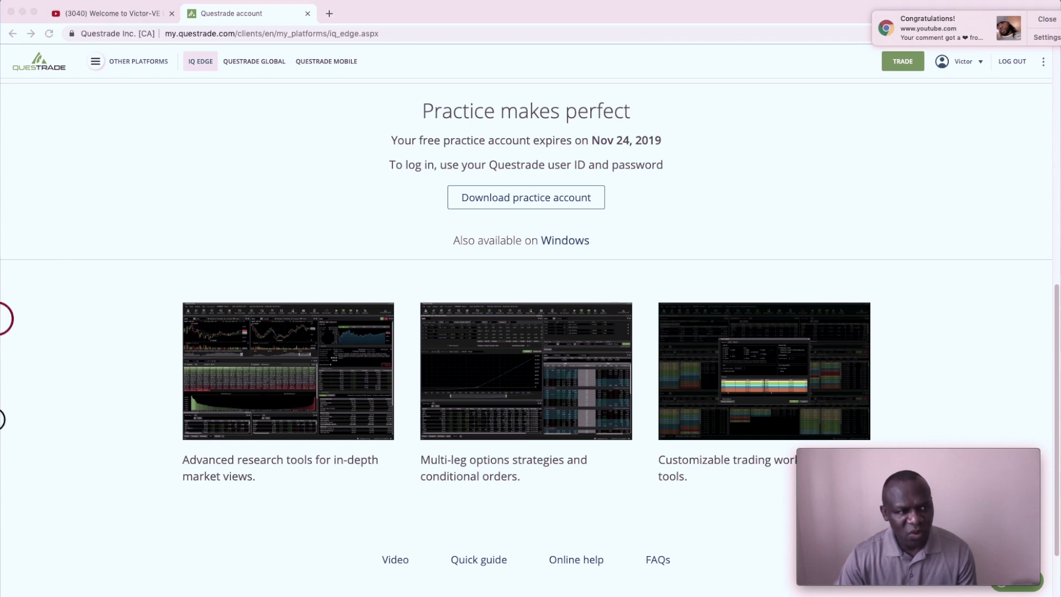
# - Dismiss the notification and rearrange the windows so the IQ Edge Practice login window is fully visible in front of the browser
pyautogui.click(1047, 19)
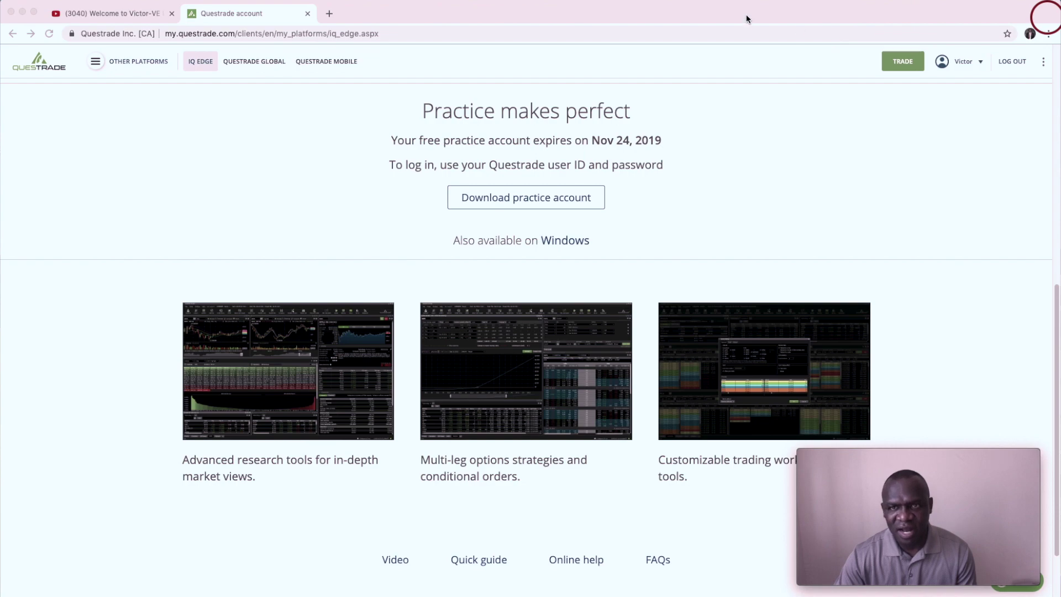
pyautogui.moveTo(766, 44); pyautogui.dragTo(768, 179)
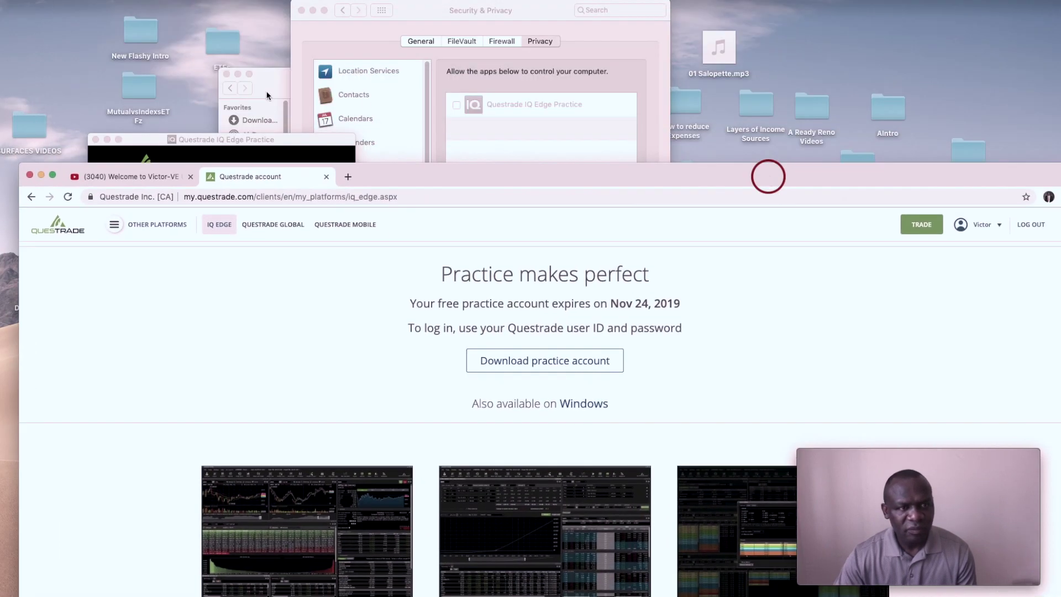
pyautogui.moveTo(412, 166); pyautogui.dragTo(545, 89)
pyautogui.click(95, 353)
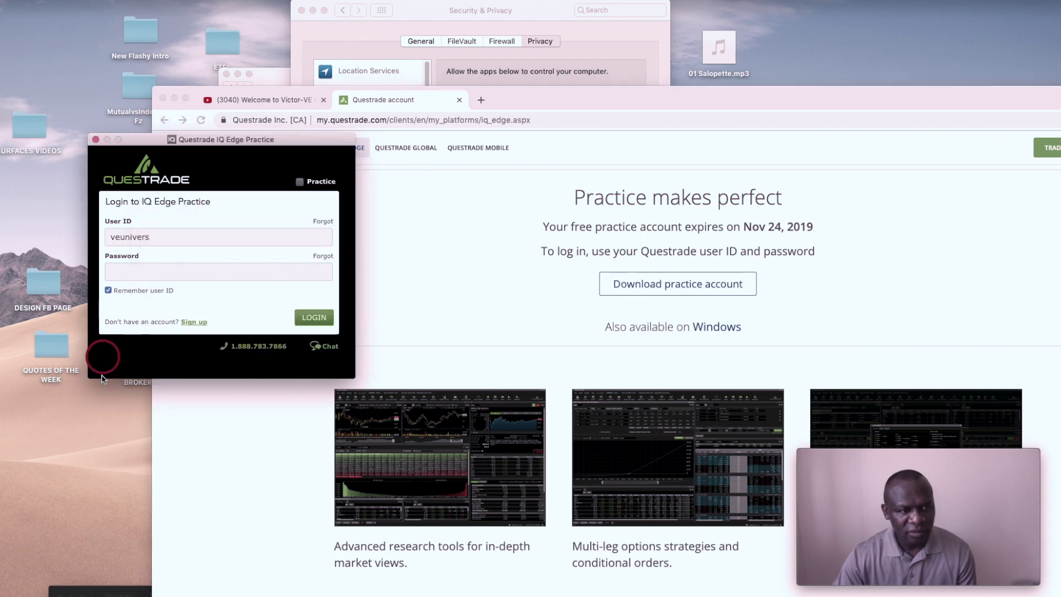
pyautogui.click(107, 260)
pyautogui.moveTo(153, 140); pyautogui.dragTo(48, 145)
pyautogui.moveTo(515, 91); pyautogui.dragTo(391, 6)
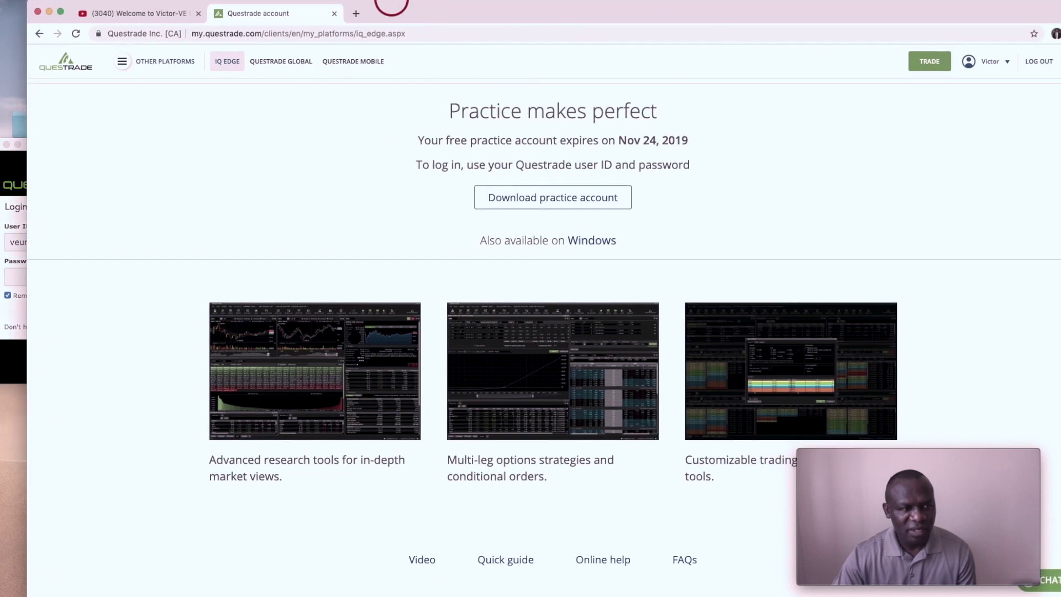
pyautogui.click(11, 374)
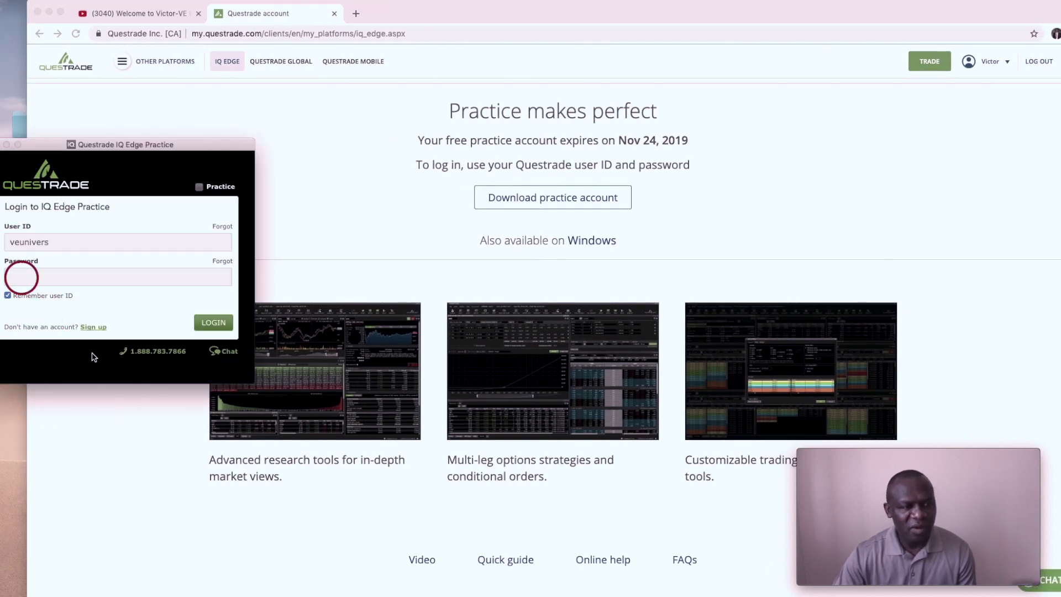
pyautogui.click(89, 323)
pyautogui.moveTo(64, 147); pyautogui.dragTo(173, 152)
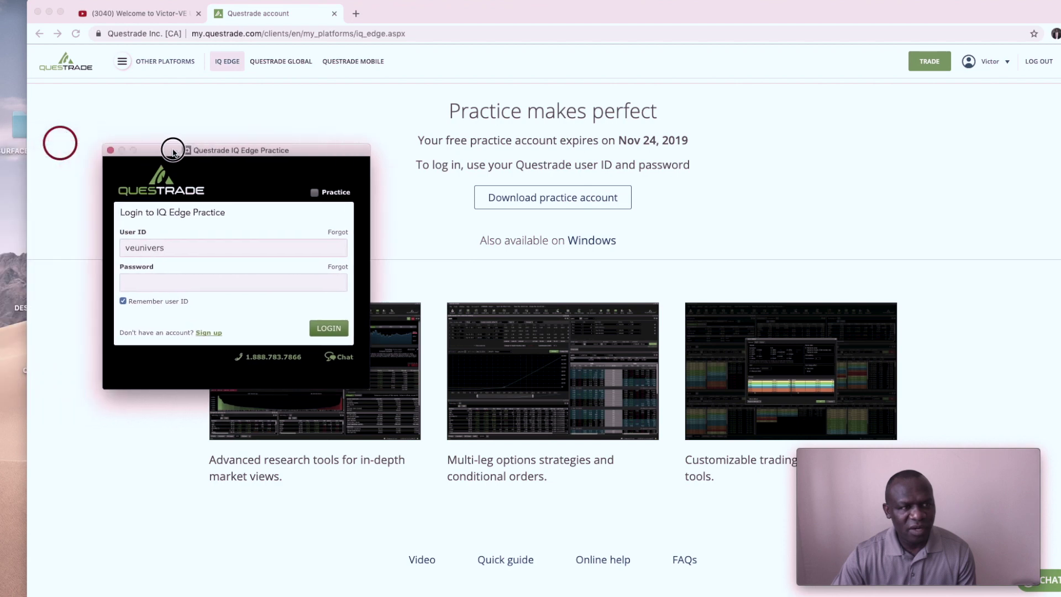
# - Enter the account password, log in to IQ Edge Practice and continue into the demo environment
pyautogui.click(142, 286)
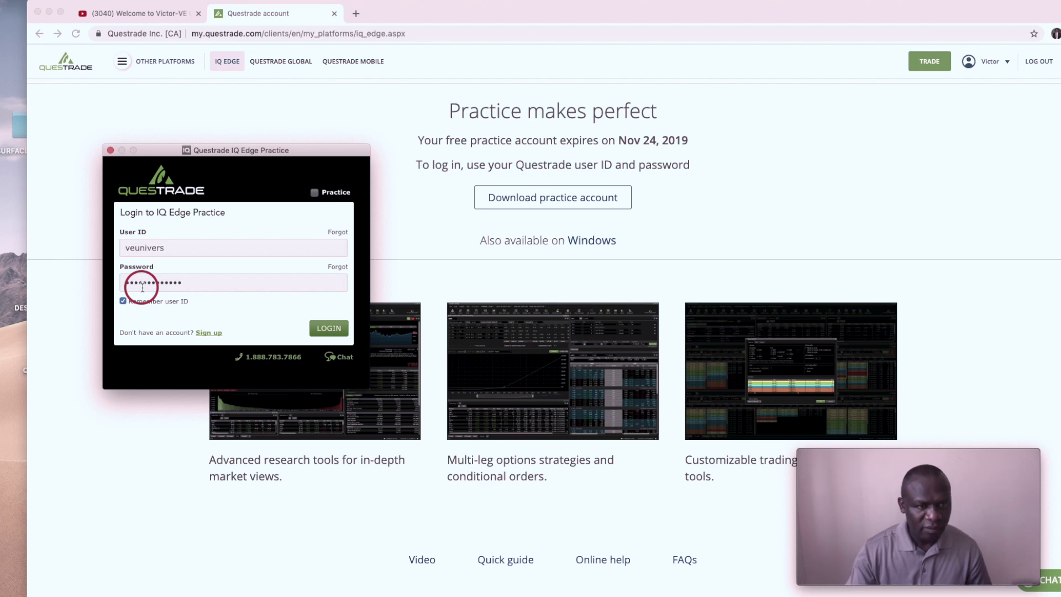
pyautogui.click(338, 331)
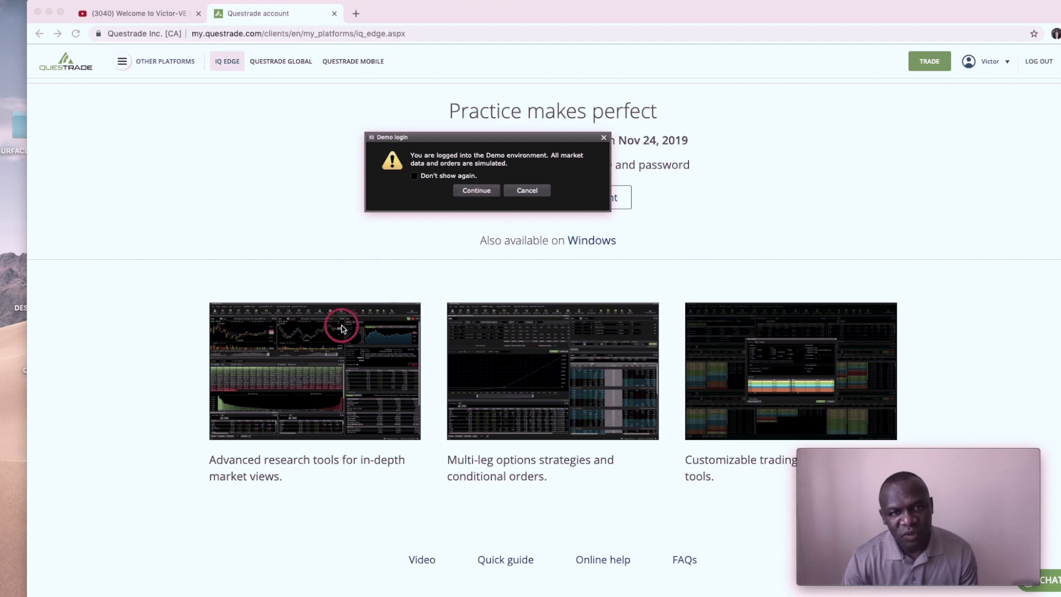
pyautogui.click(474, 192)
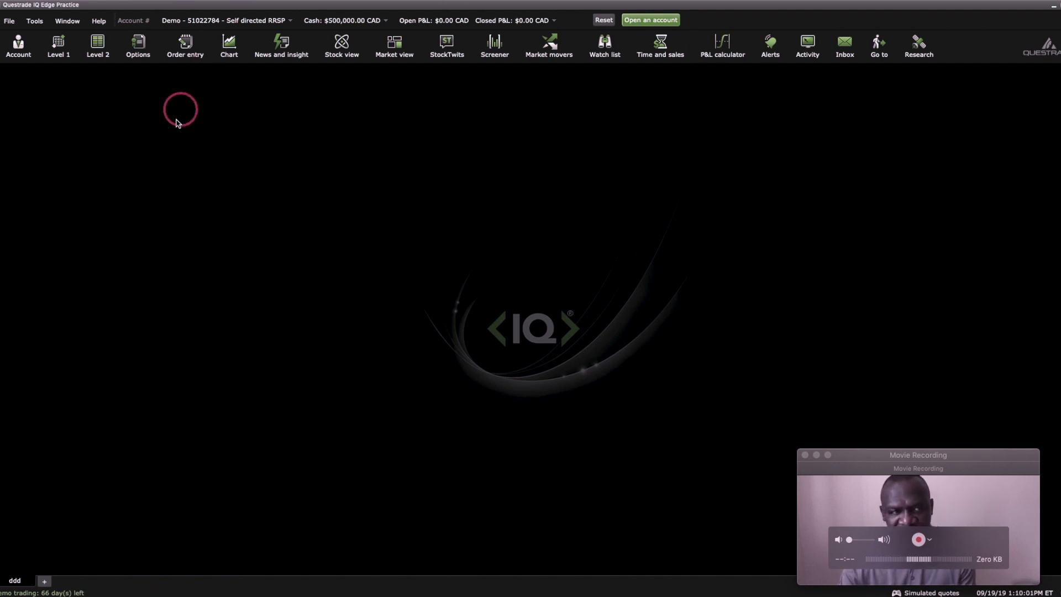
pyautogui.click(10, 23)
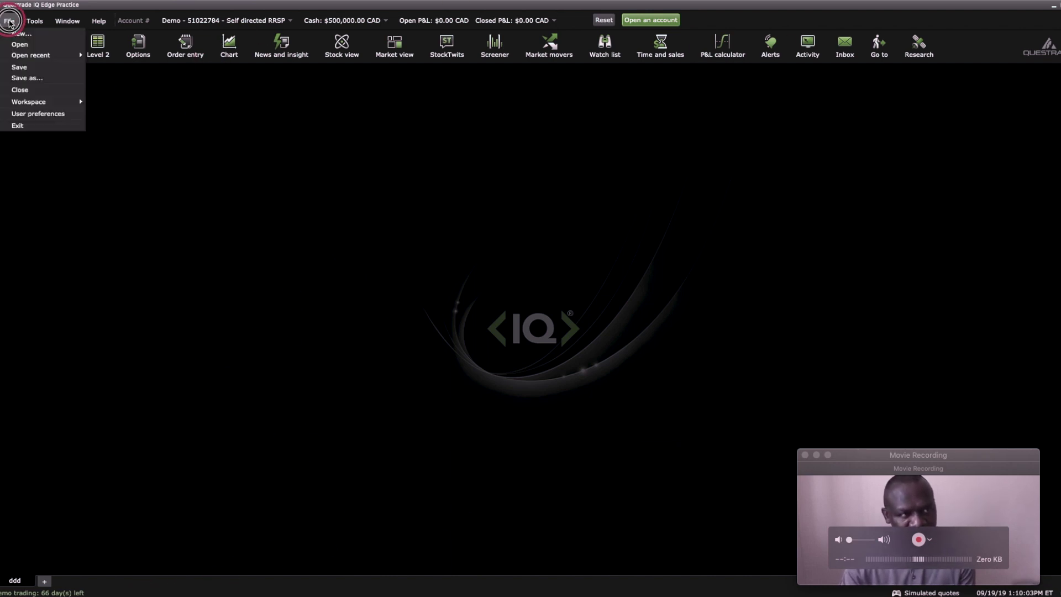
pyautogui.click(68, 185)
pyautogui.click(697, 47)
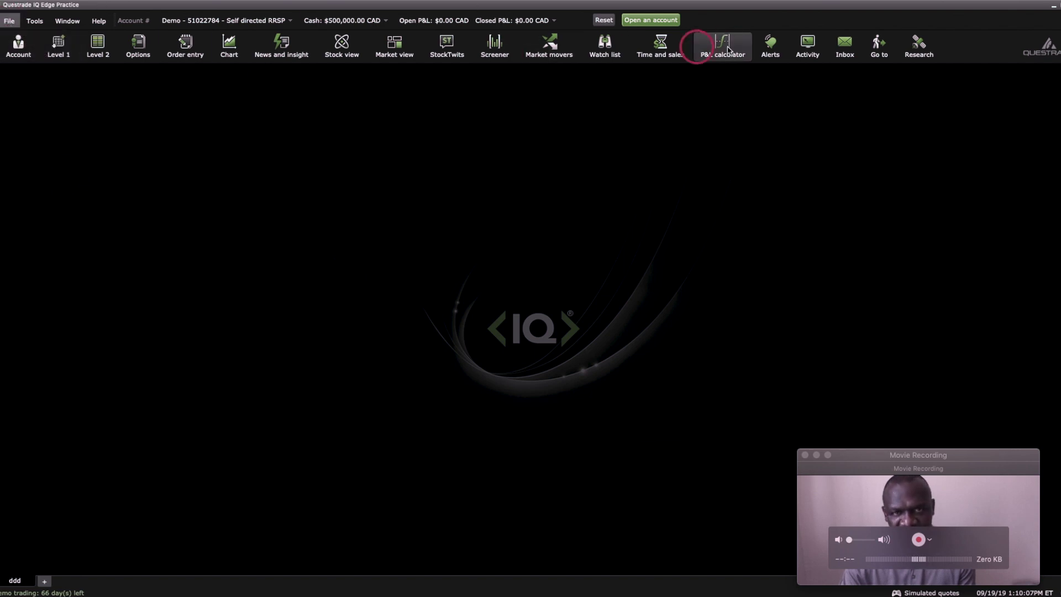
# - Open the user preferences, look through the Alerts, Level 2, Order entry and General settings, and cancel without changing anything
pyautogui.click(9, 22)
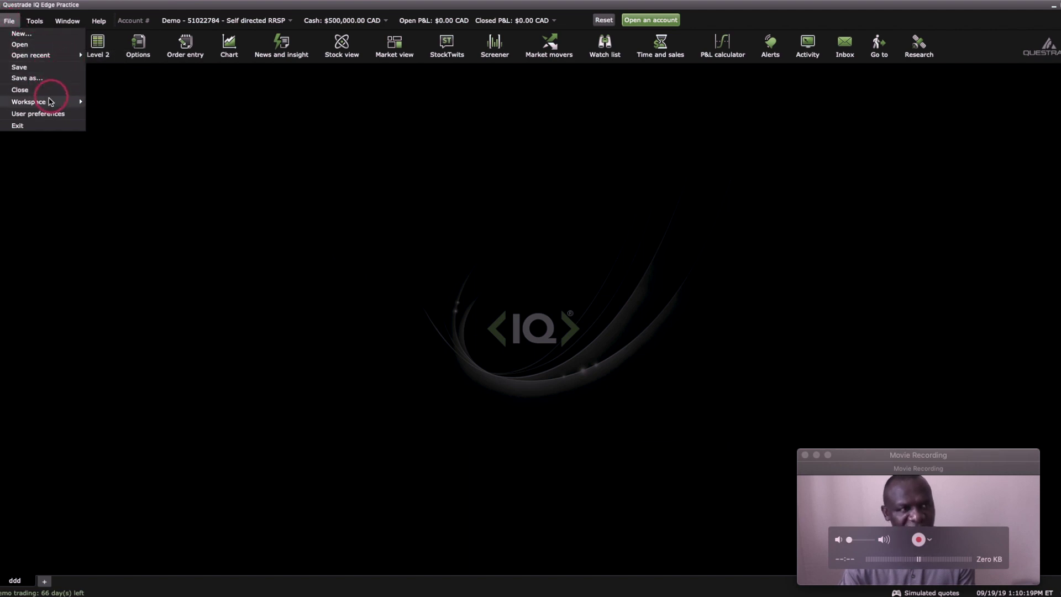
pyautogui.moveTo(11, 105)
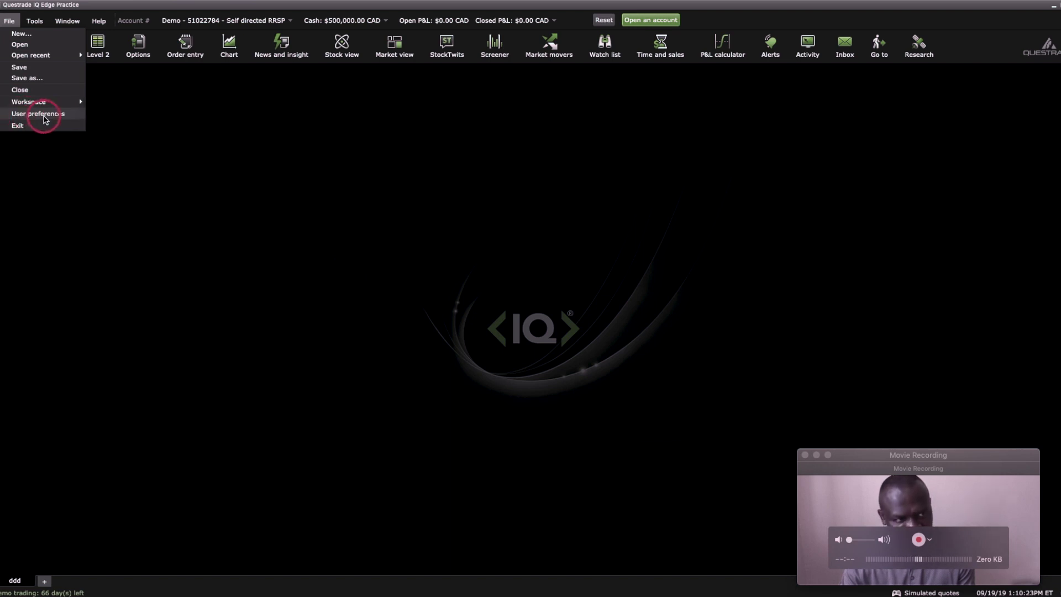
pyautogui.click(44, 119)
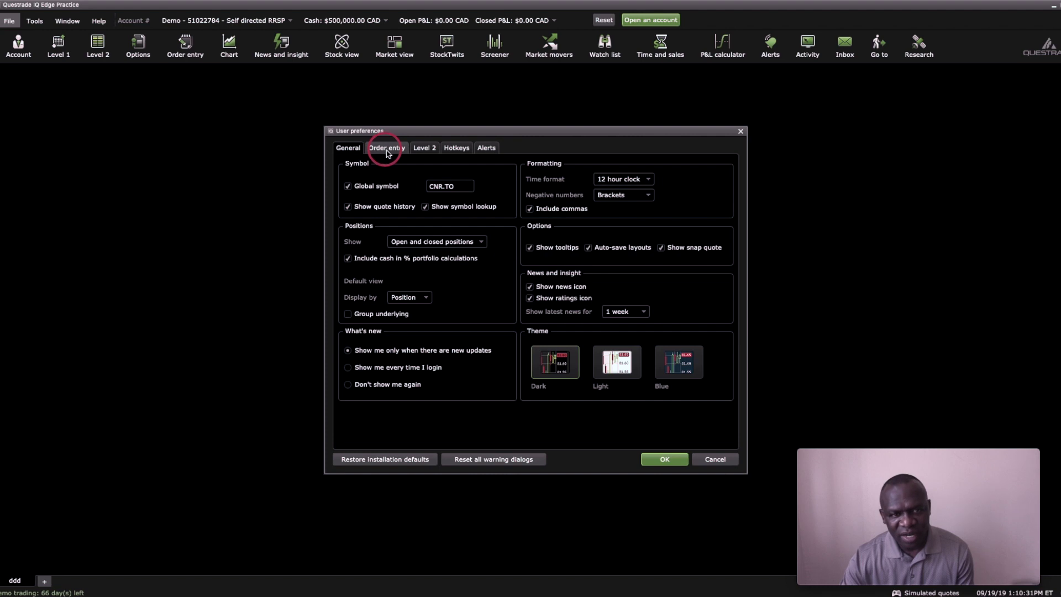
pyautogui.click(486, 148)
pyautogui.click(425, 148)
pyautogui.click(395, 148)
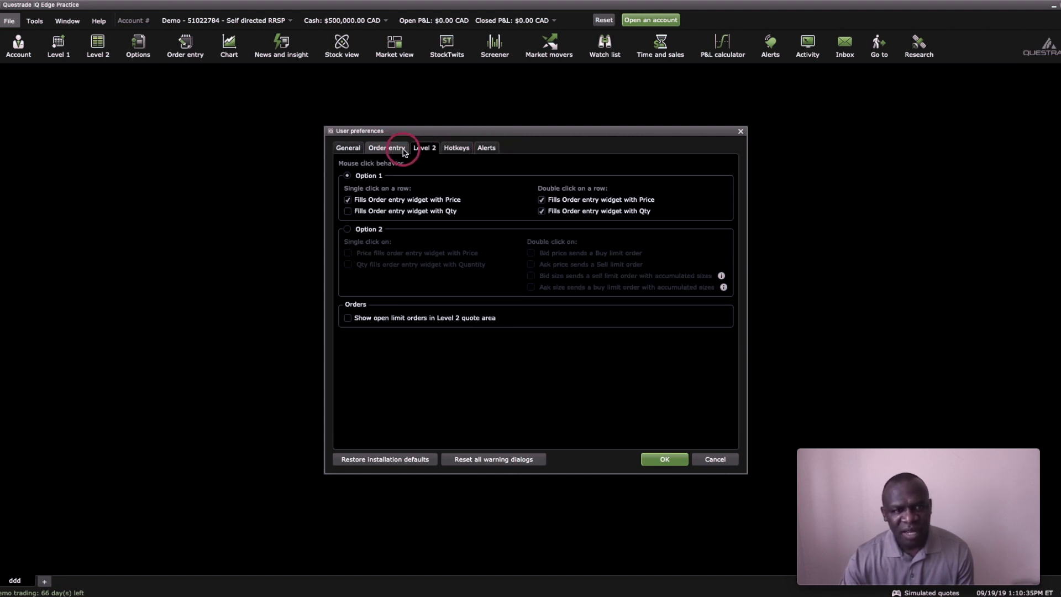
pyautogui.click(348, 148)
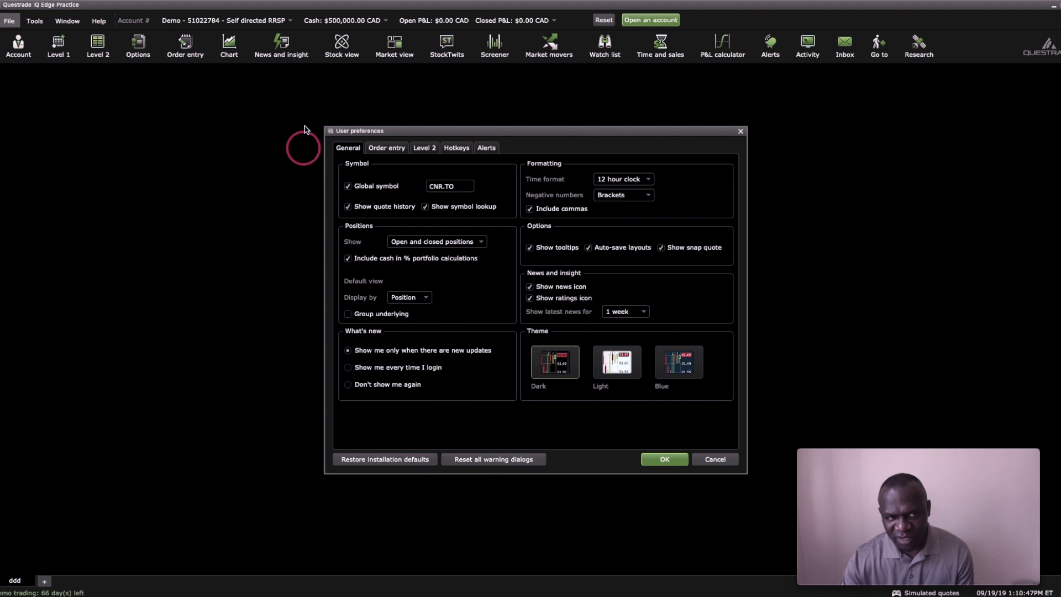
pyautogui.click(716, 462)
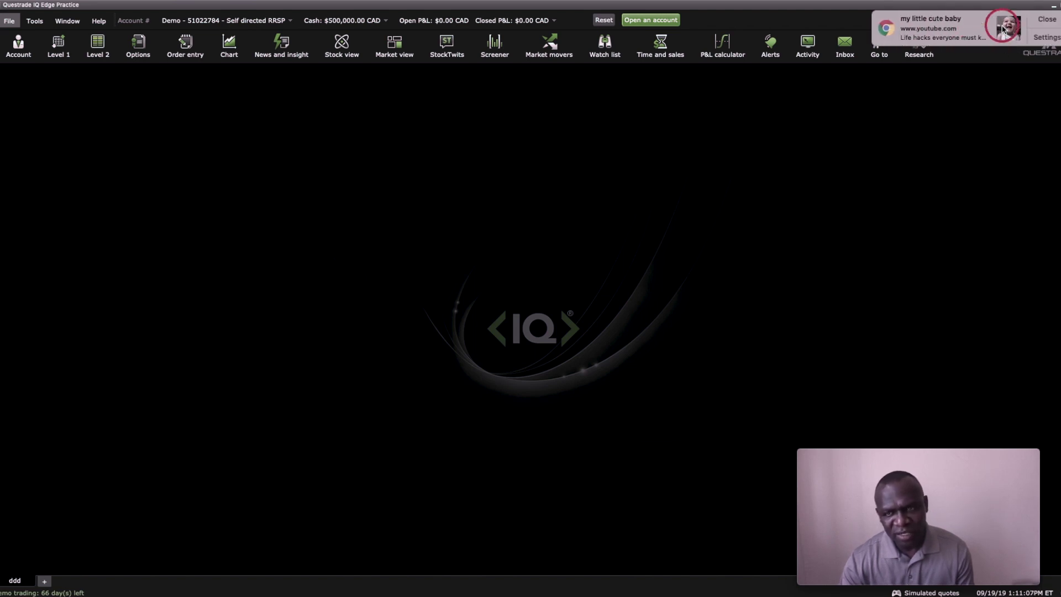
# - Dismiss the notification, hide the main toolbar and show it again
pyautogui.click(1046, 21)
pyautogui.click(961, 18)
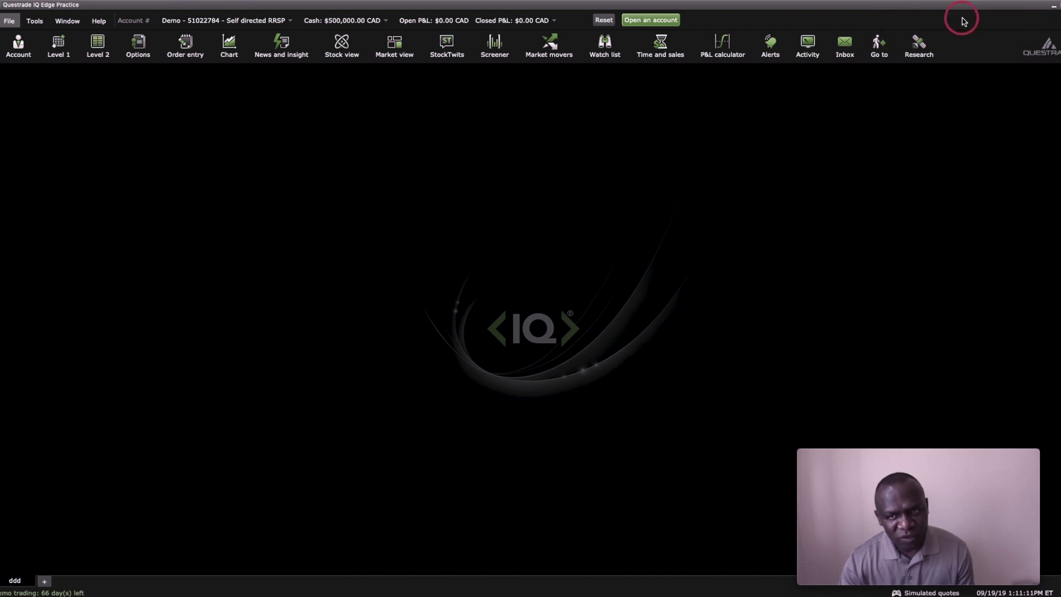
pyautogui.rightClick(964, 21)
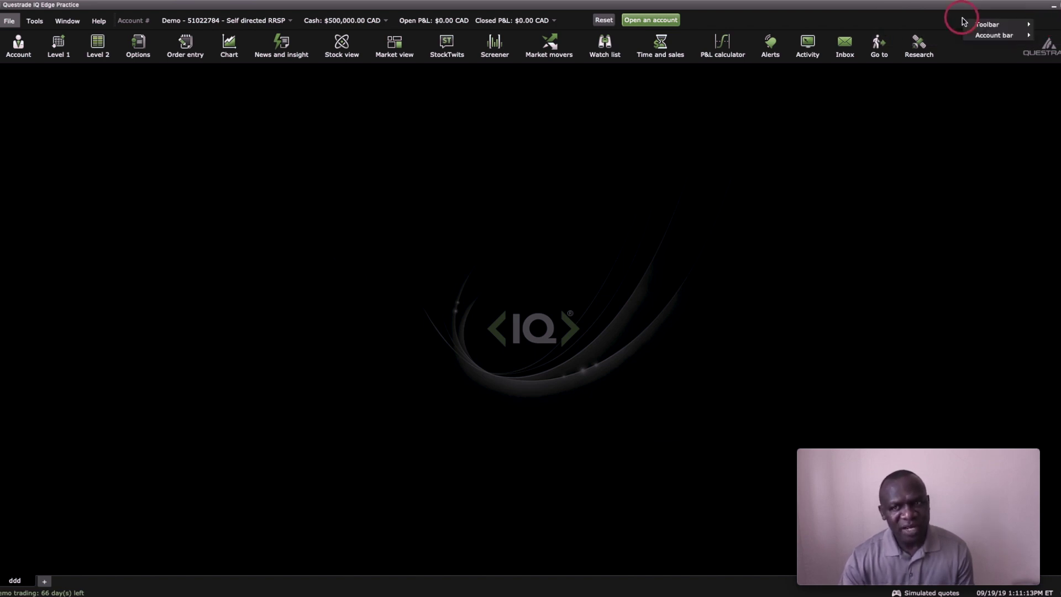
pyautogui.click(979, 26)
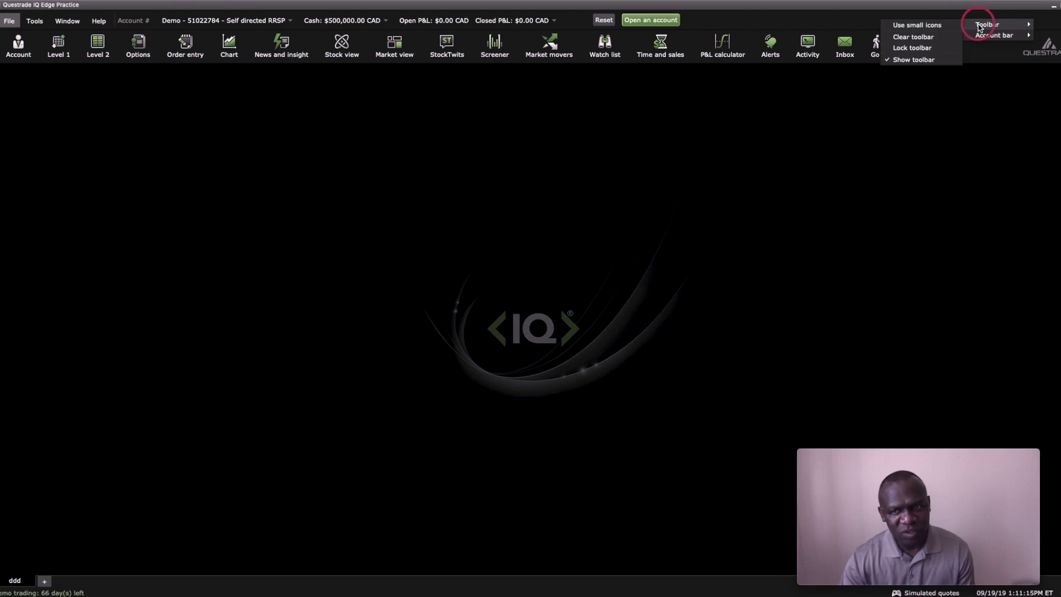
pyautogui.moveTo(980, 26); pyautogui.dragTo(890, 62)
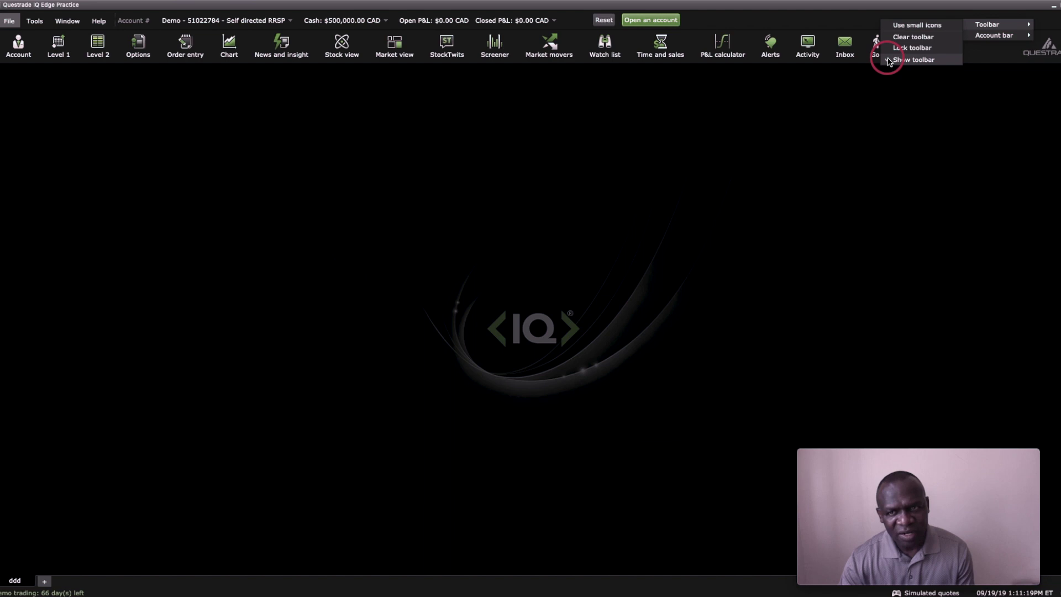
pyautogui.click(888, 61)
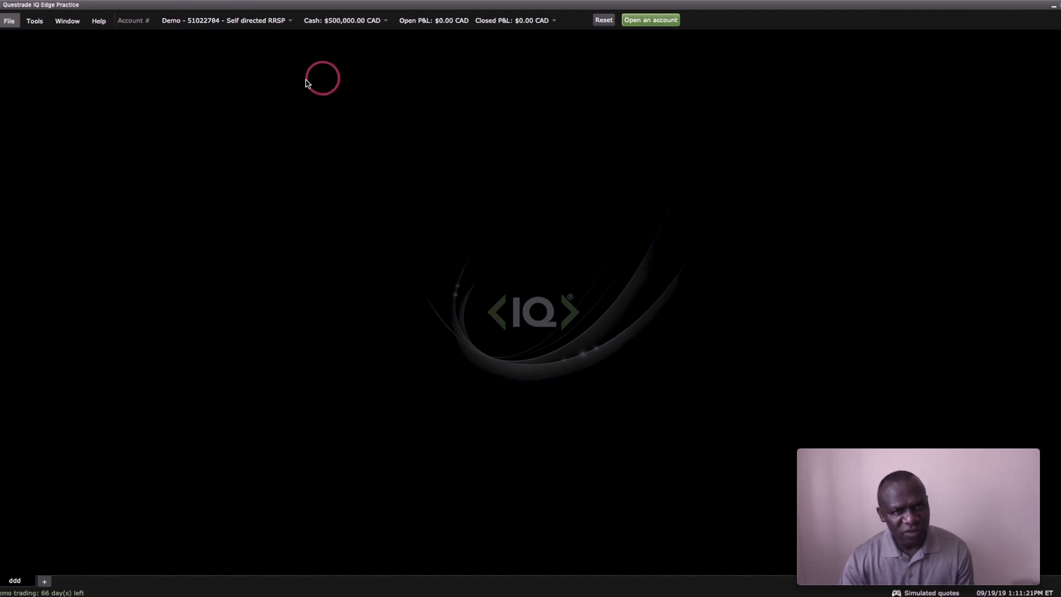
pyautogui.rightClick(1014, 21)
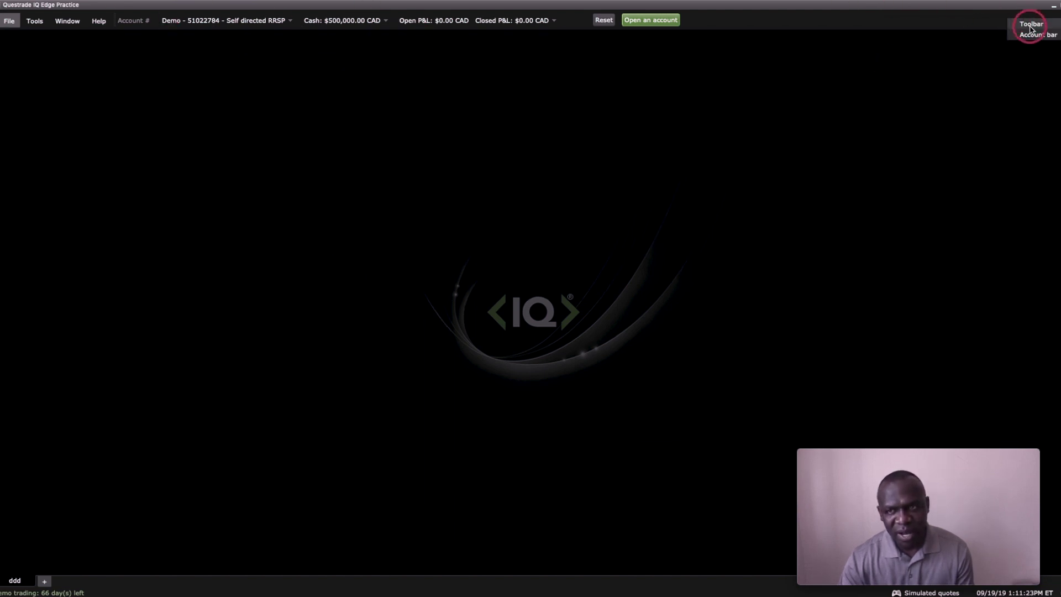
pyautogui.moveTo(1025, 24)
pyautogui.click(939, 60)
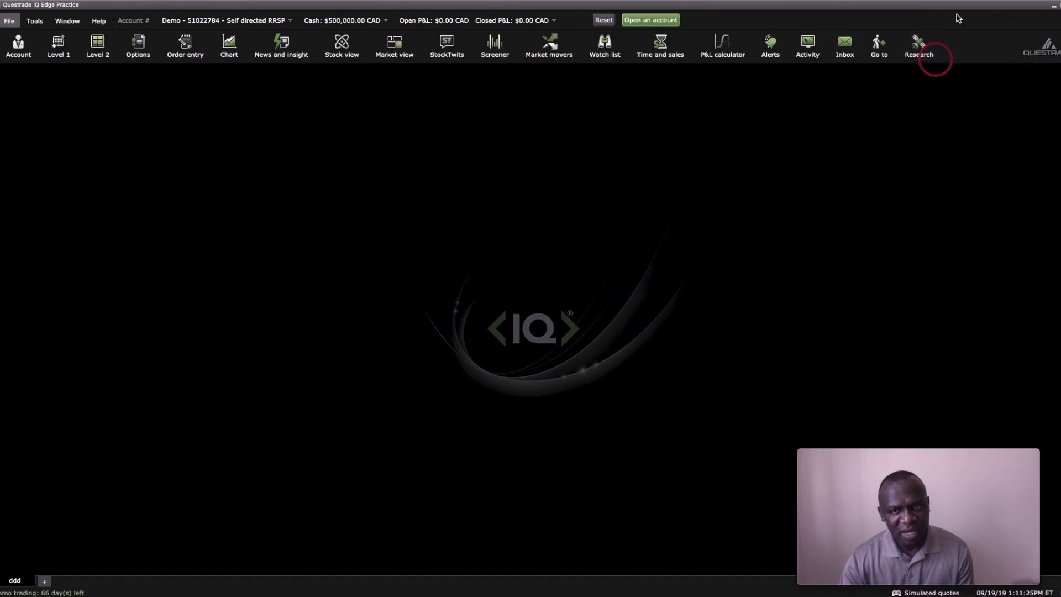
# - Hide the account bar and restore it to view
pyautogui.rightClick(973, 38)
pyautogui.moveTo(1007, 58)
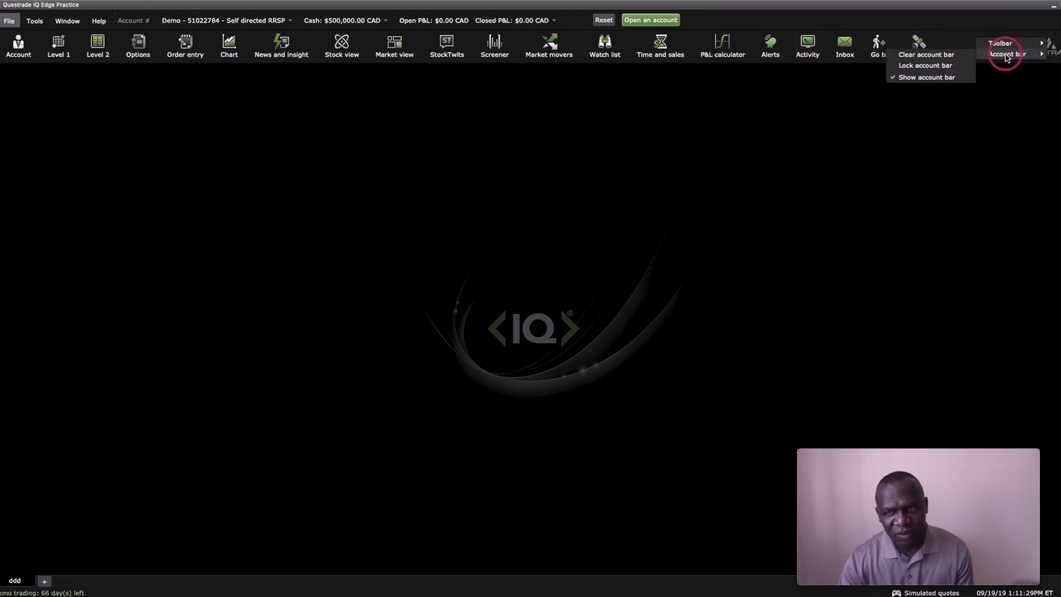
pyautogui.click(898, 77)
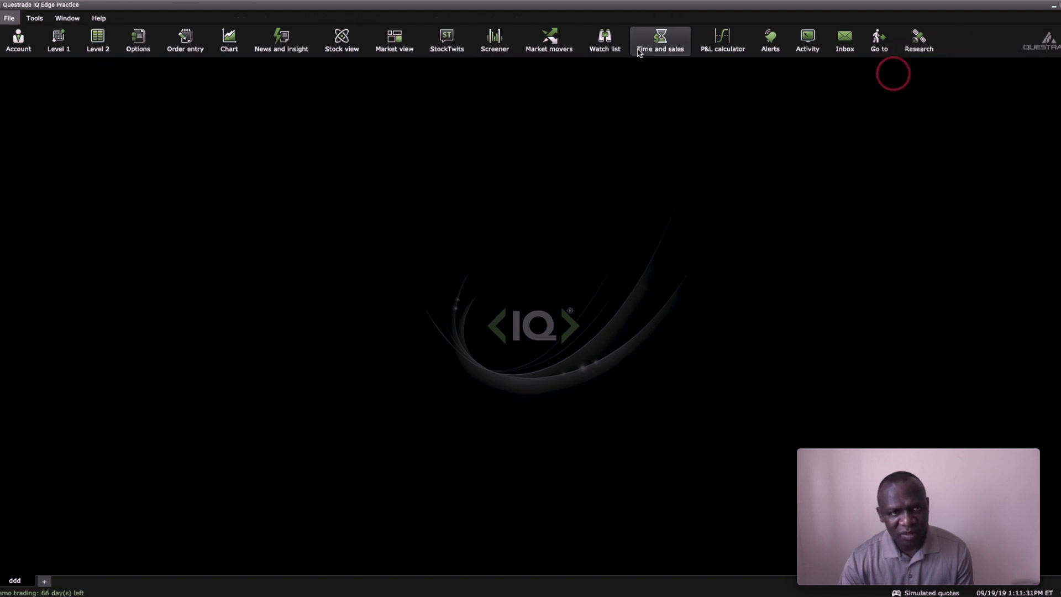
pyautogui.rightClick(1016, 24)
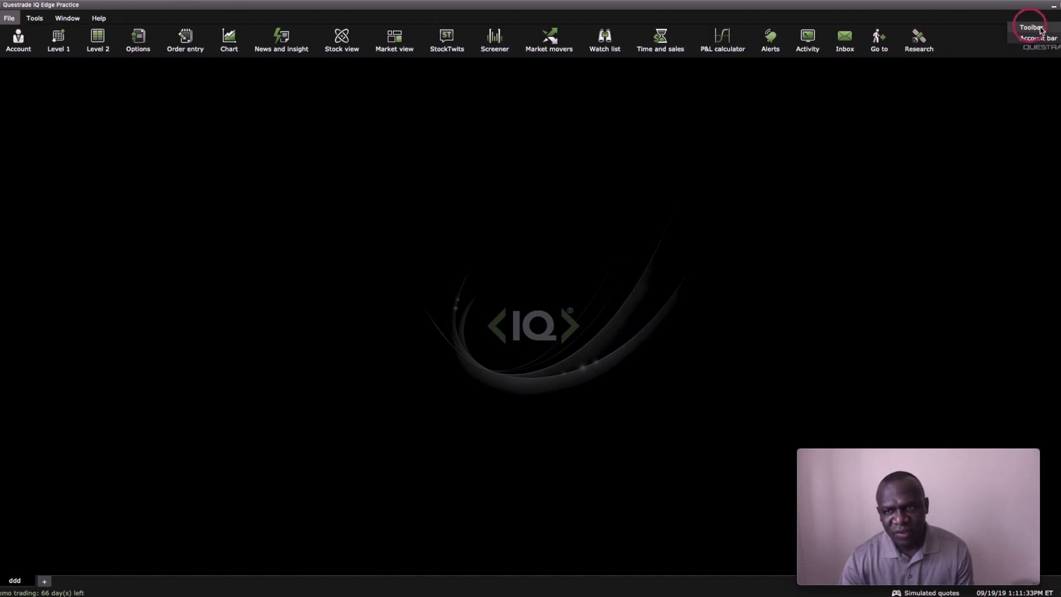
pyautogui.moveTo(1048, 30)
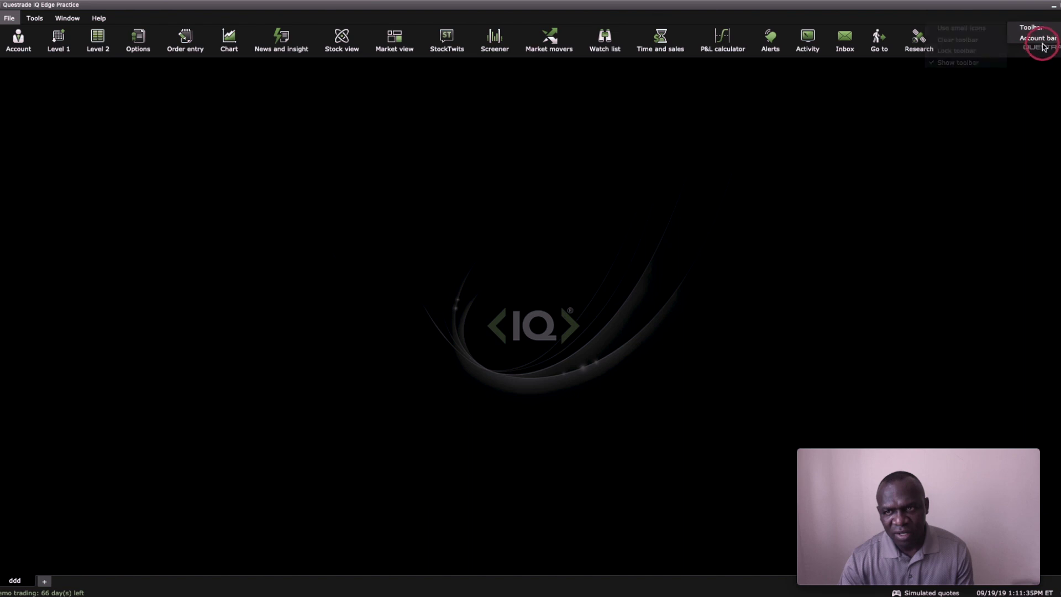
pyautogui.click(954, 62)
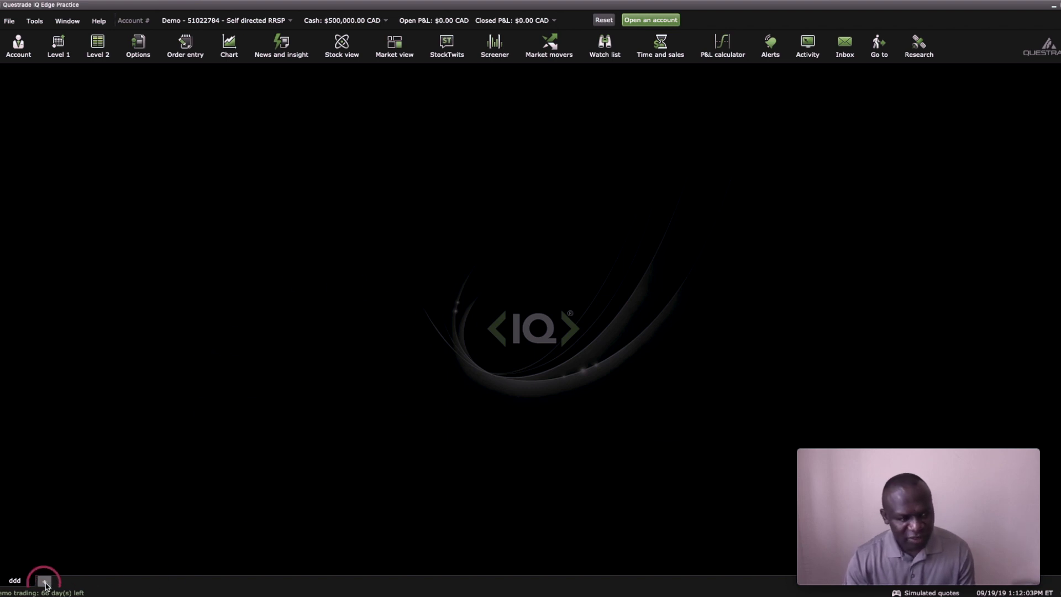
# - Check the workspace options for ddd, add a new workspace and start renaming it
pyautogui.rightClick(16, 582)
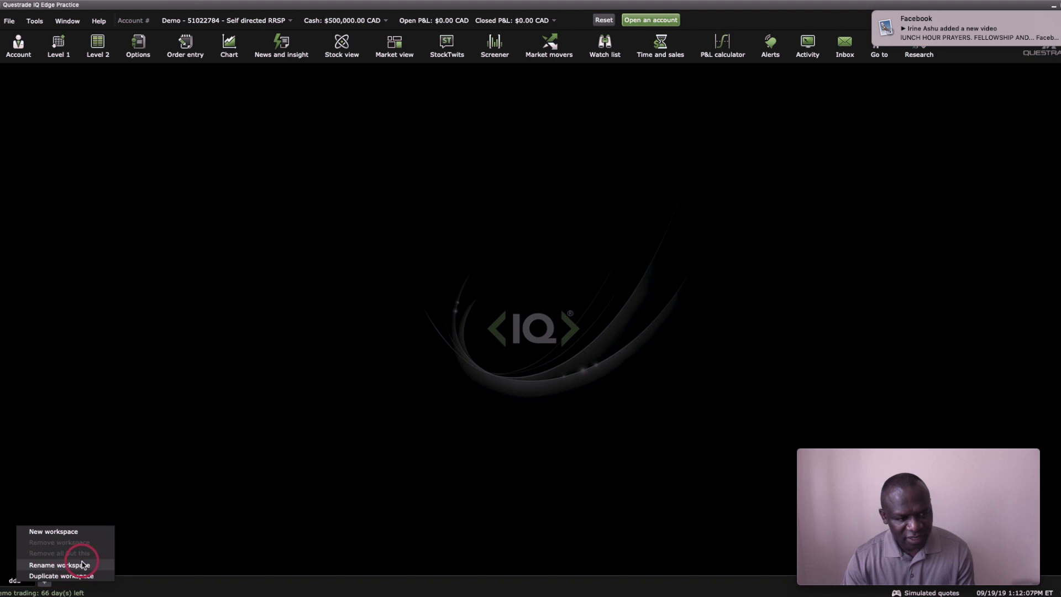
pyautogui.click(159, 550)
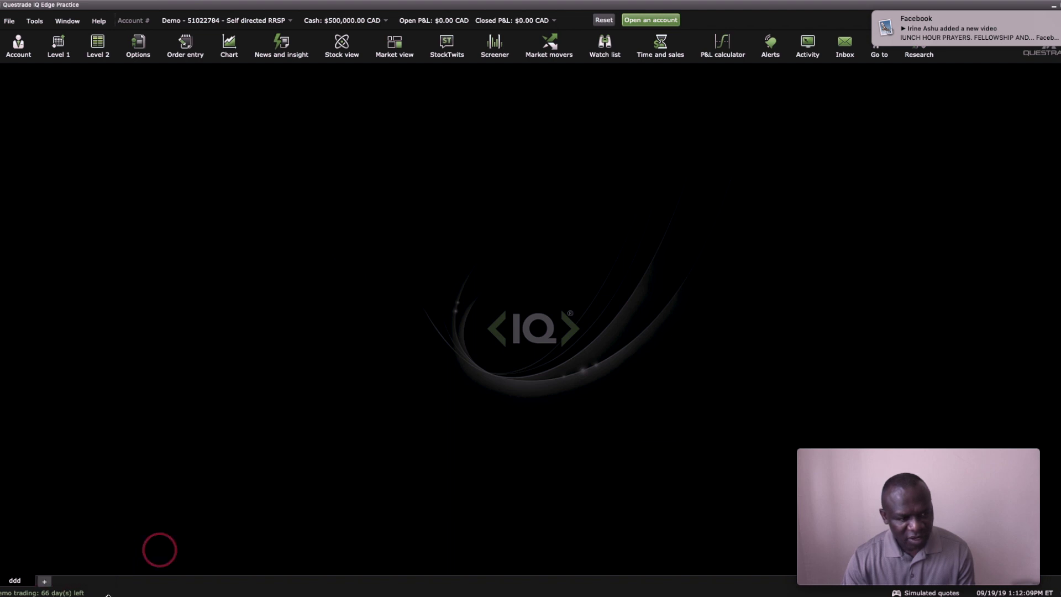
pyautogui.click(44, 582)
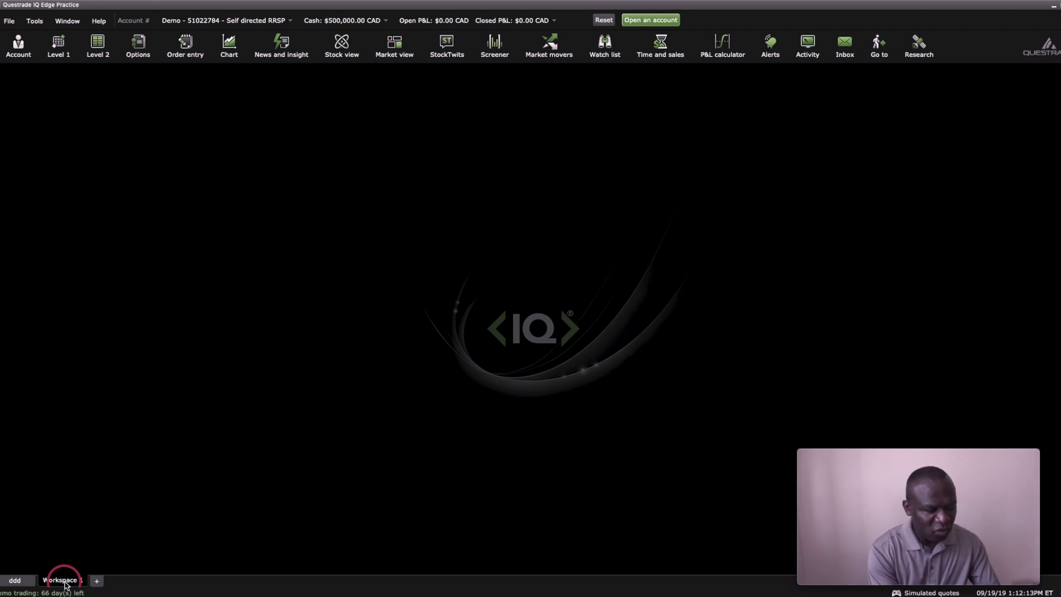
pyautogui.rightClick(71, 584)
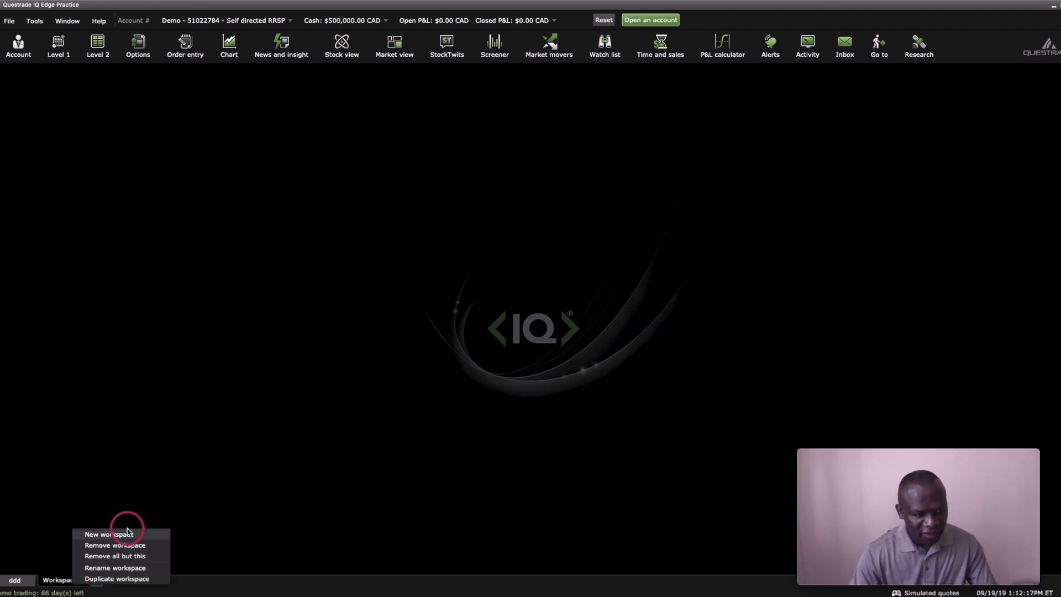
pyautogui.click(123, 568)
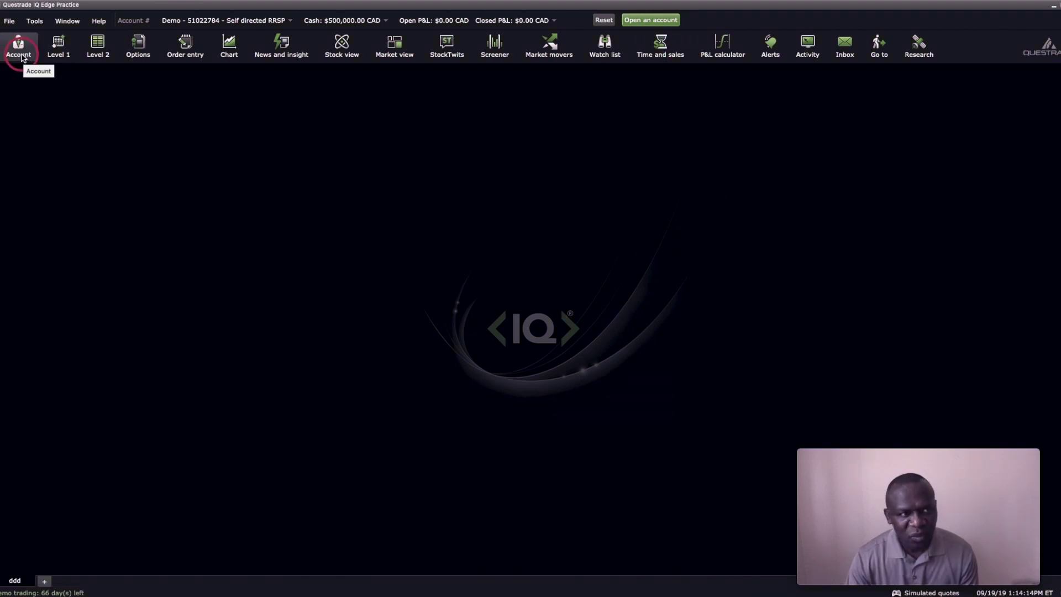
# - Open the Account window, review its Executions, Positions, Orders and Summary views, and place it in the lower left of the workspace
pyautogui.click(19, 46)
pyautogui.moveTo(235, 76); pyautogui.dragTo(377, 126)
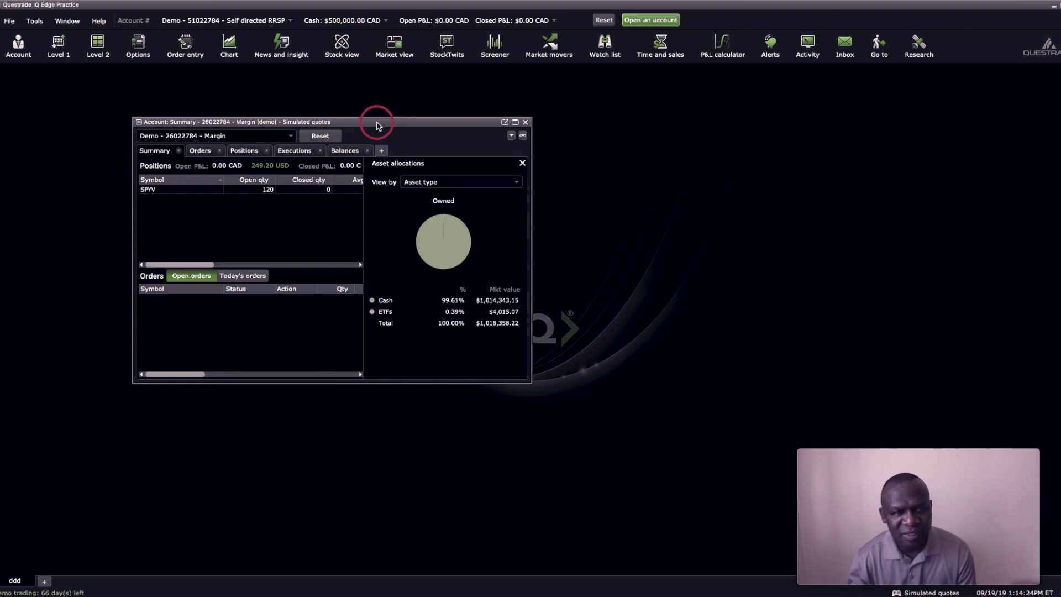
pyautogui.click(304, 153)
pyautogui.click(248, 154)
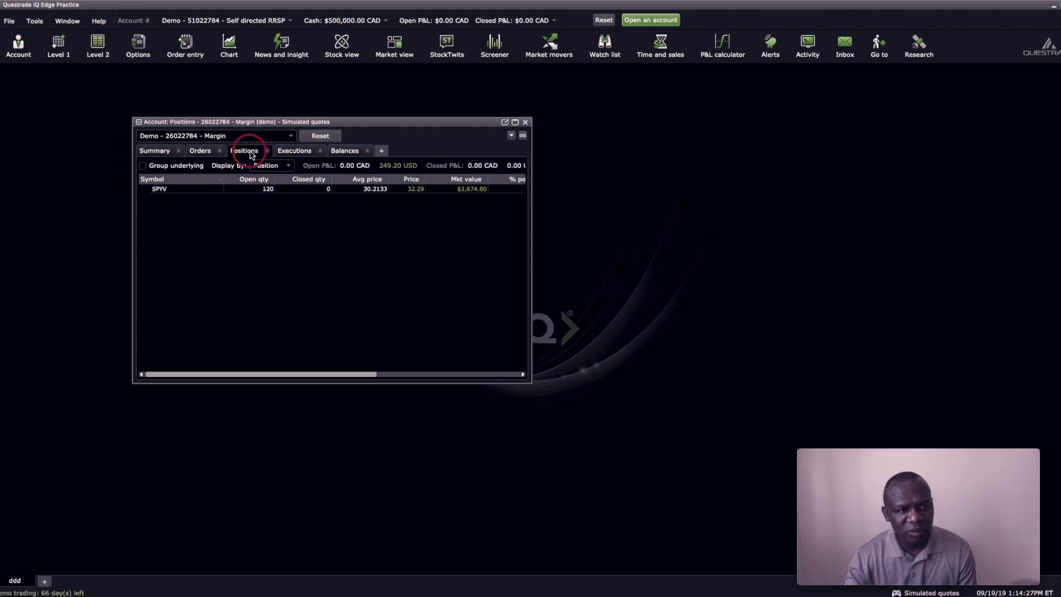
pyautogui.click(201, 155)
pyautogui.click(156, 155)
pyautogui.click(295, 212)
pyautogui.click(153, 193)
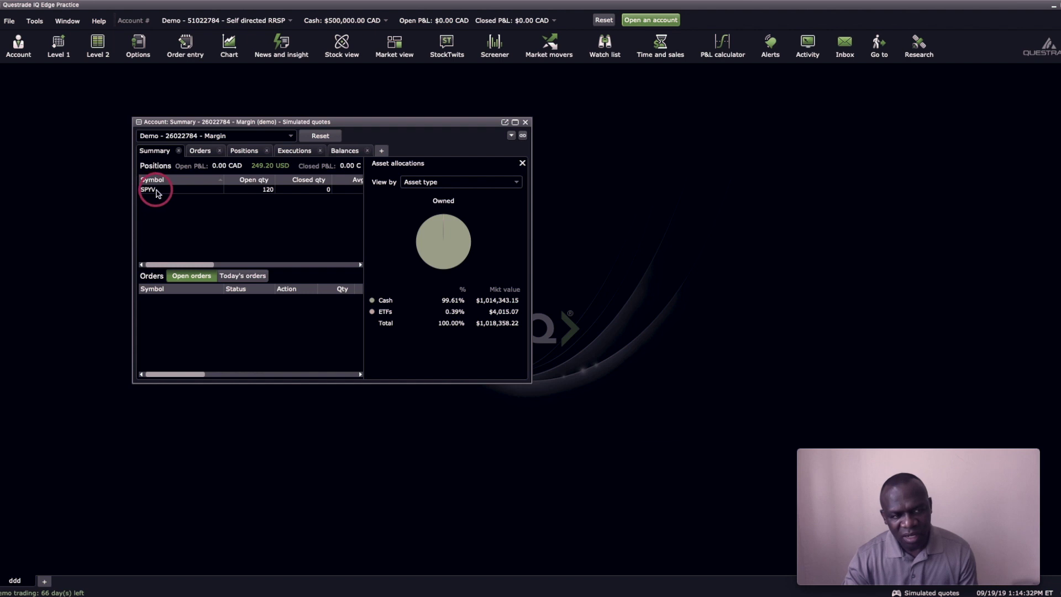
pyautogui.click(157, 191)
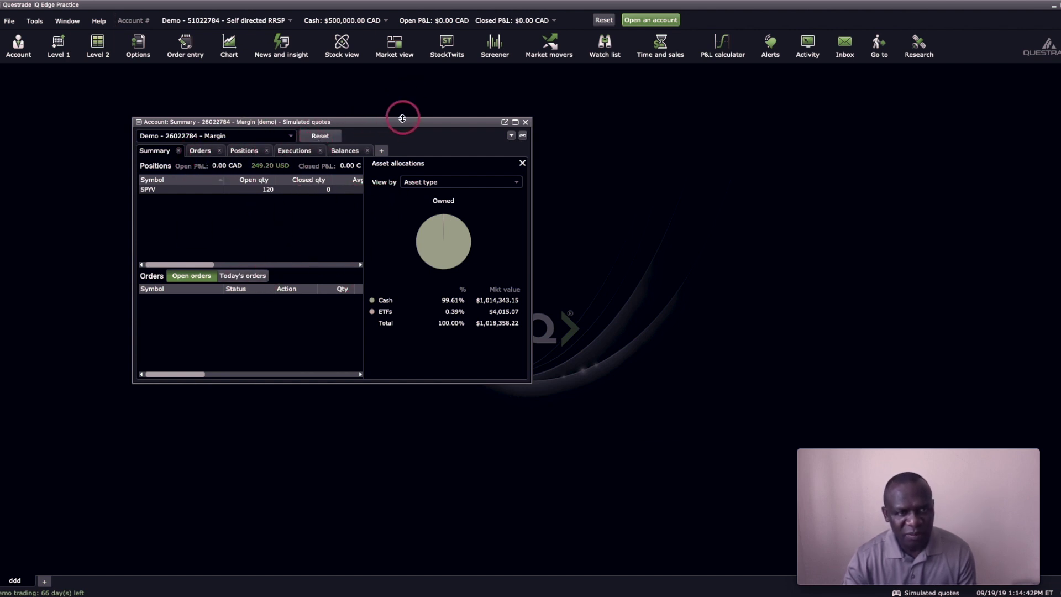
pyautogui.moveTo(401, 124); pyautogui.dragTo(286, 216)
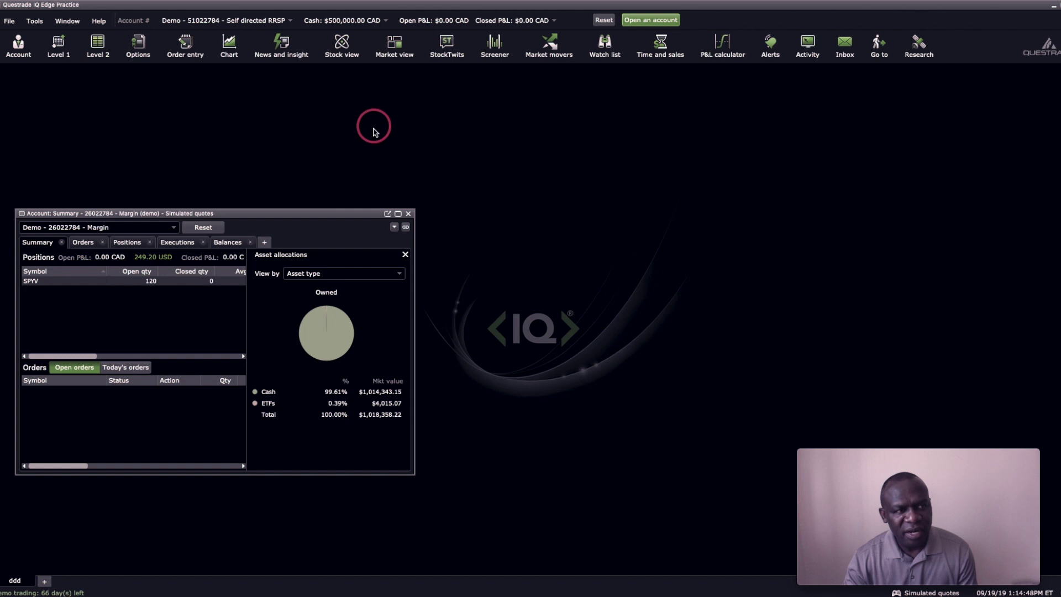
# - Open a Level 1 quote window for CNR.TO and close it again
pyautogui.click(59, 48)
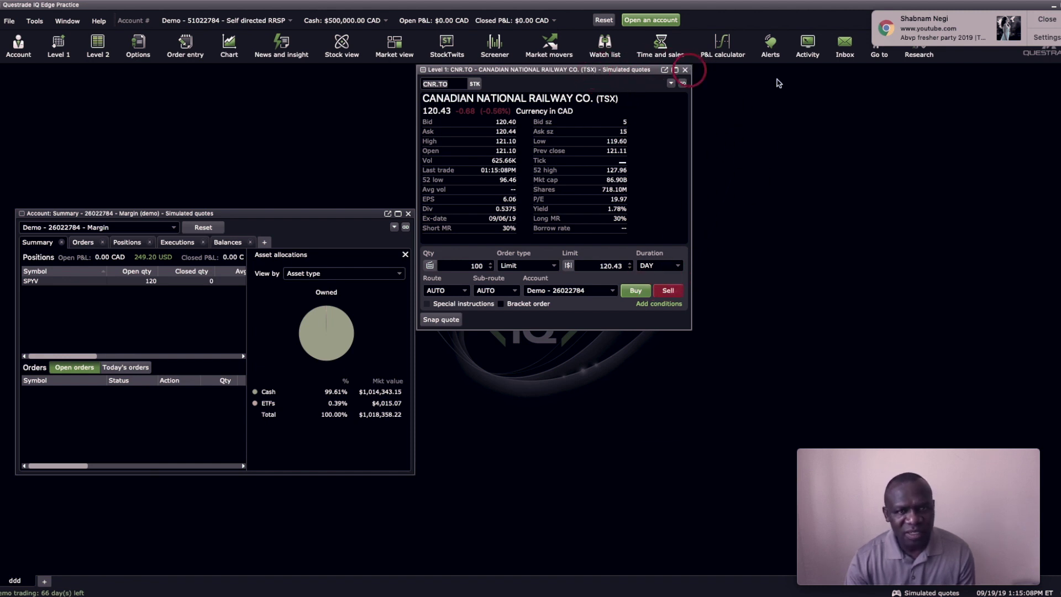
pyautogui.click(685, 71)
# - Open Level 2 for CNR.TO, close the extra duplicate window and move the remaining one nearer the middle of the workspace
pyautogui.click(91, 59)
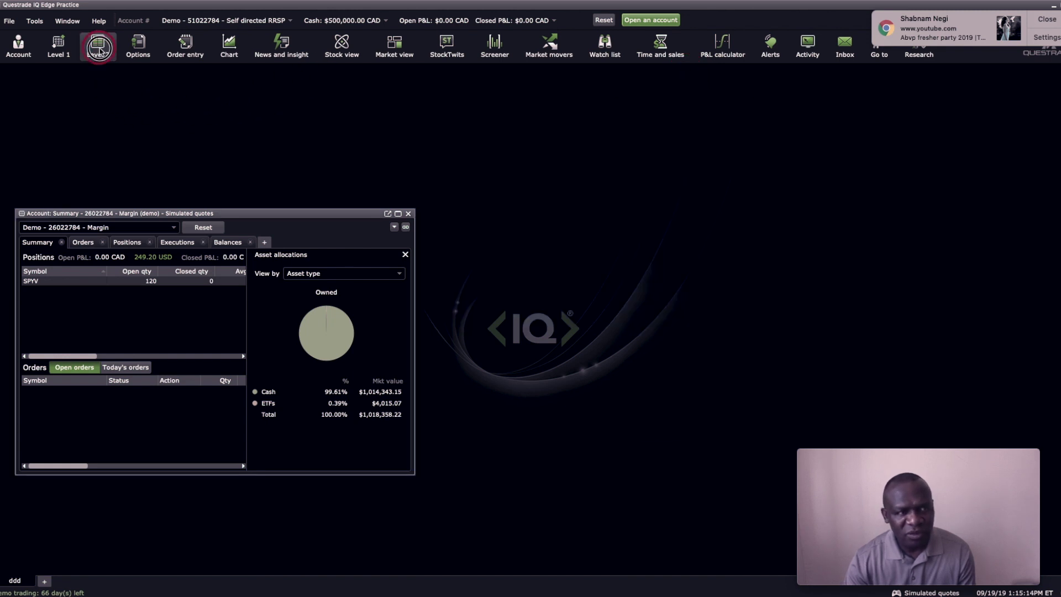
pyautogui.click(99, 50)
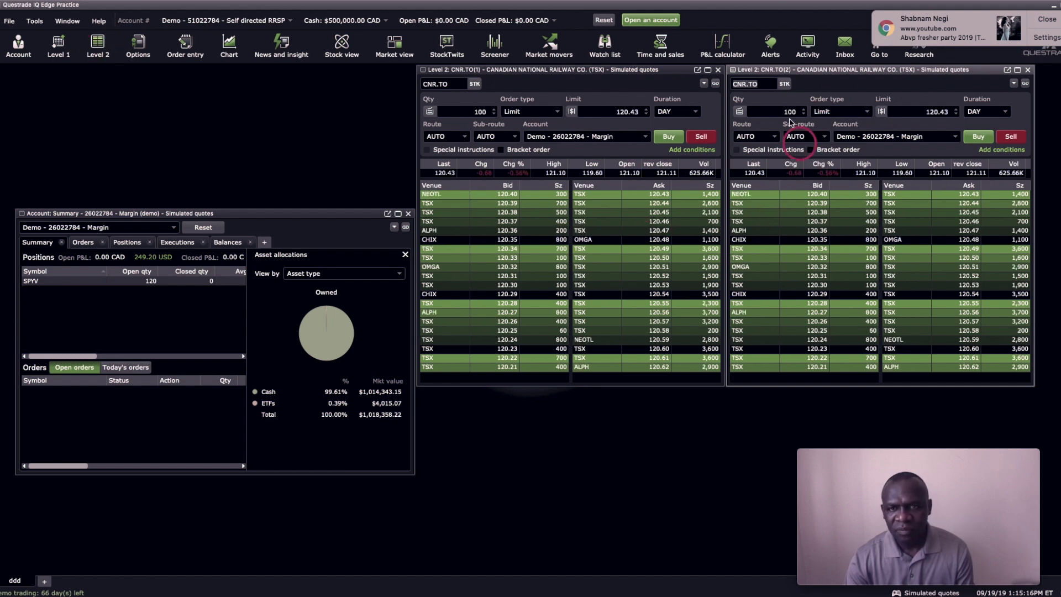
pyautogui.moveTo(670, 67); pyautogui.dragTo(624, 69)
pyautogui.click(673, 72)
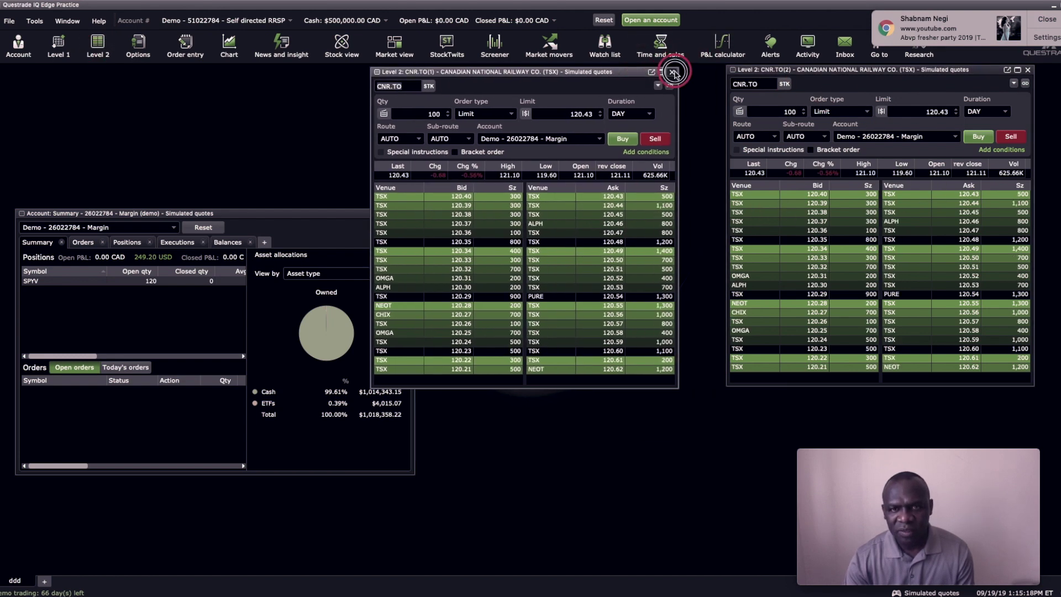
pyautogui.moveTo(968, 74); pyautogui.dragTo(782, 82)
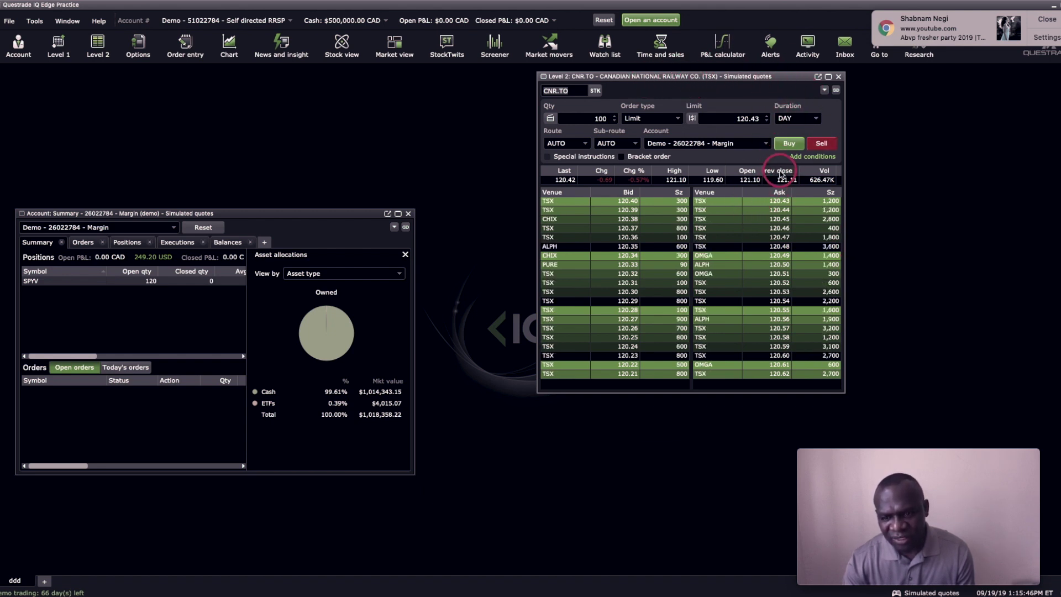
# - Hide the order entry section in the CNR.TO Level 2 window
pyautogui.click(825, 90)
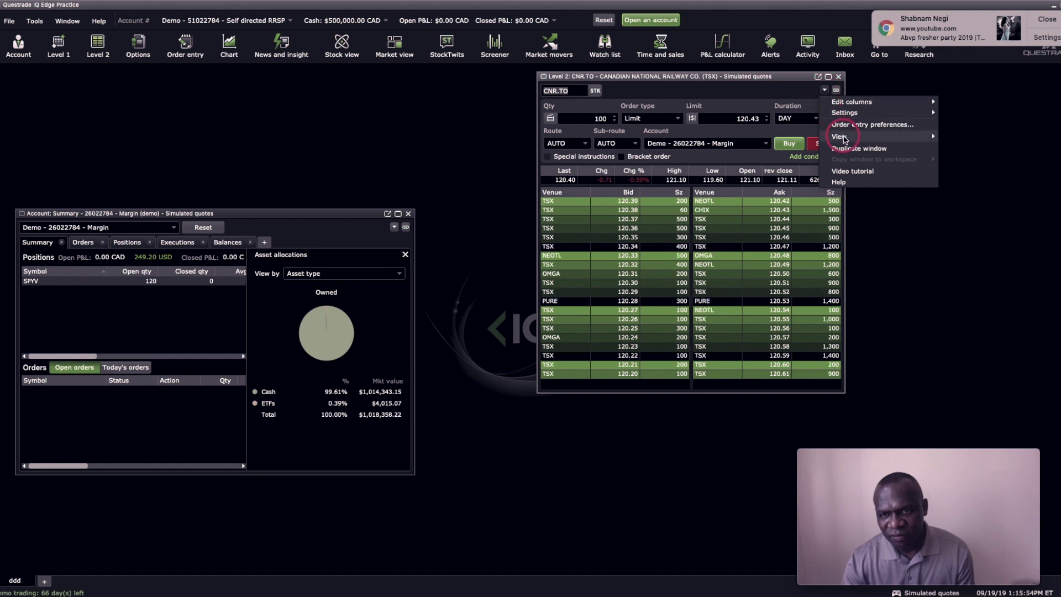
pyautogui.moveTo(844, 138)
pyautogui.click(952, 138)
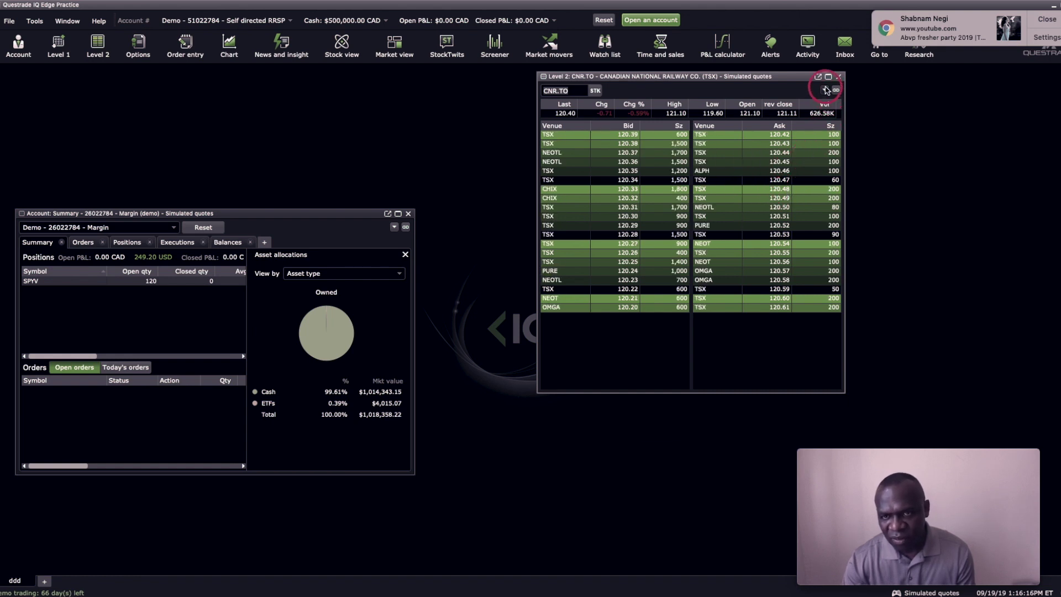
# - Review the CNR.TO window's Level 2 font and colour settings and apply the Classic colour theme to the levels
pyautogui.click(825, 90)
pyautogui.moveTo(855, 117)
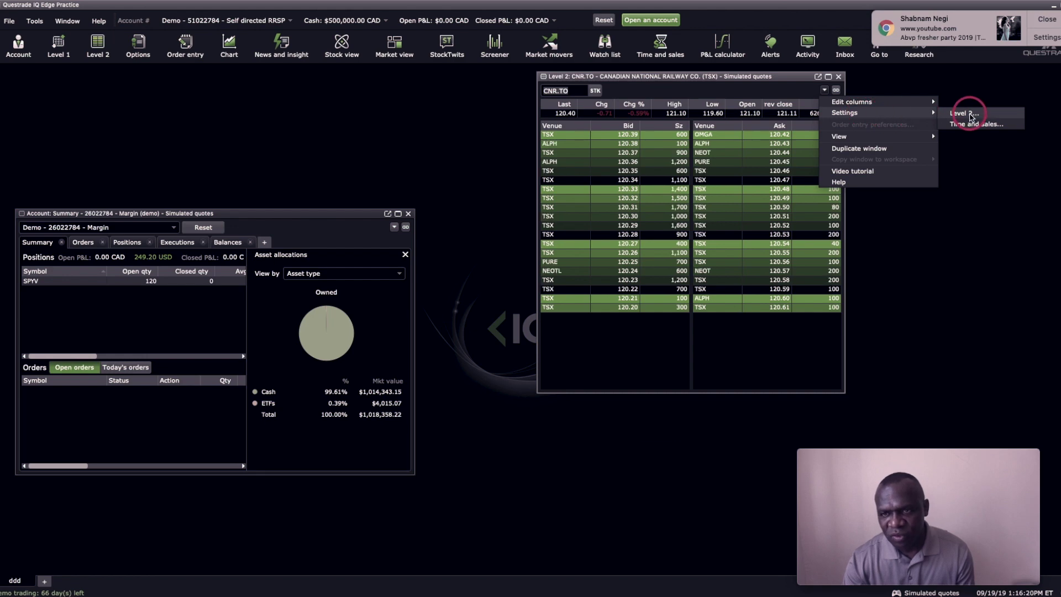
pyautogui.click(964, 113)
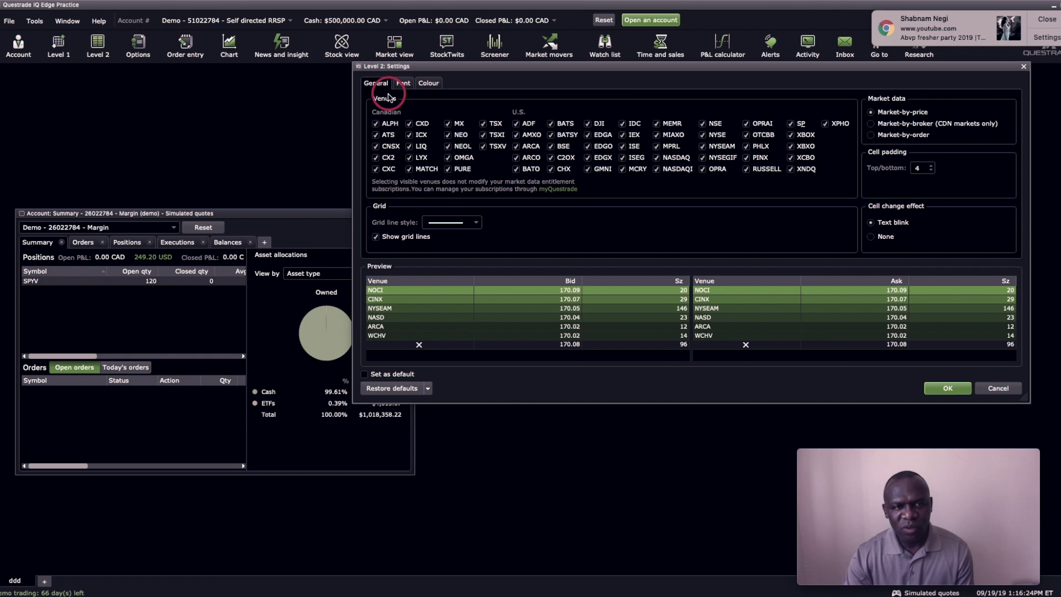
pyautogui.click(402, 84)
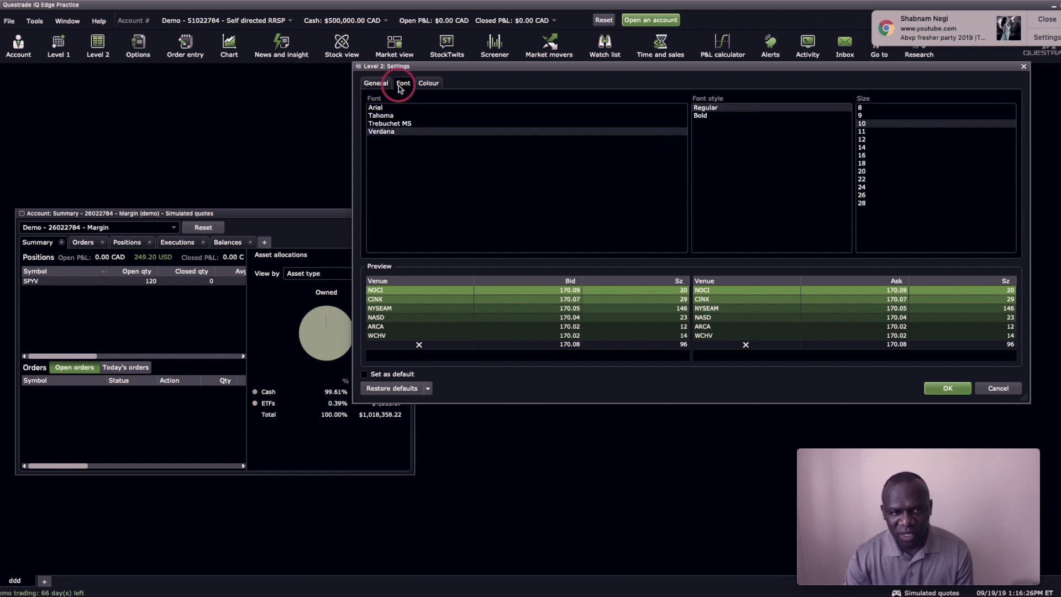
pyautogui.click(425, 85)
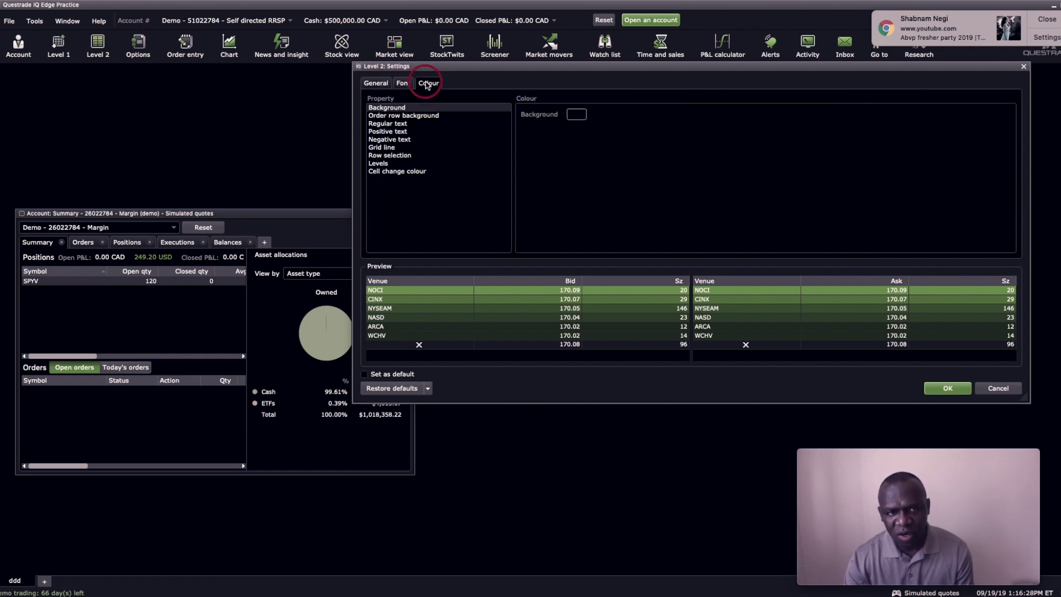
pyautogui.click(377, 165)
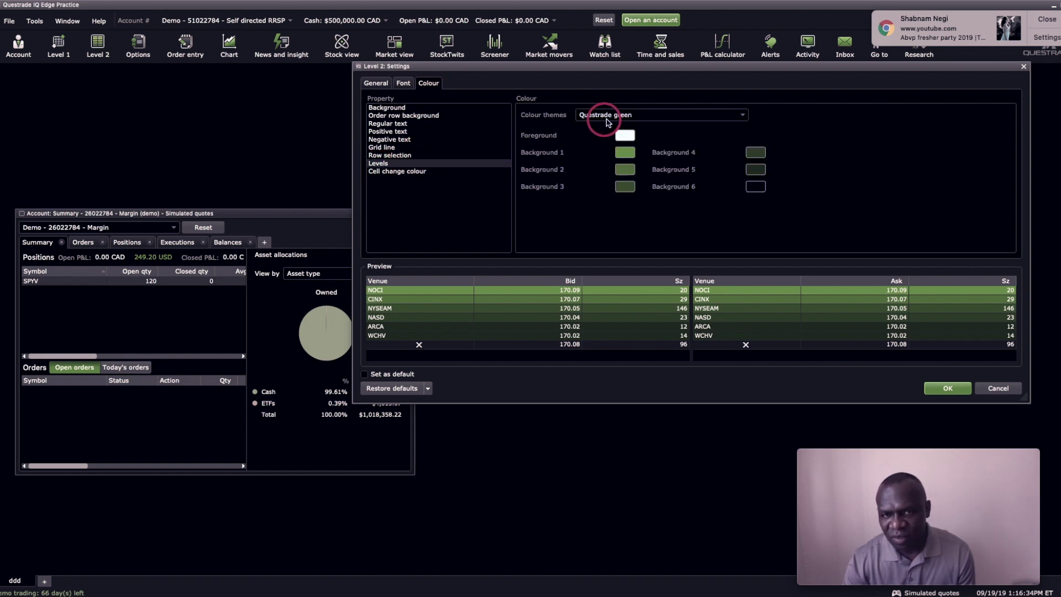
pyautogui.click(742, 116)
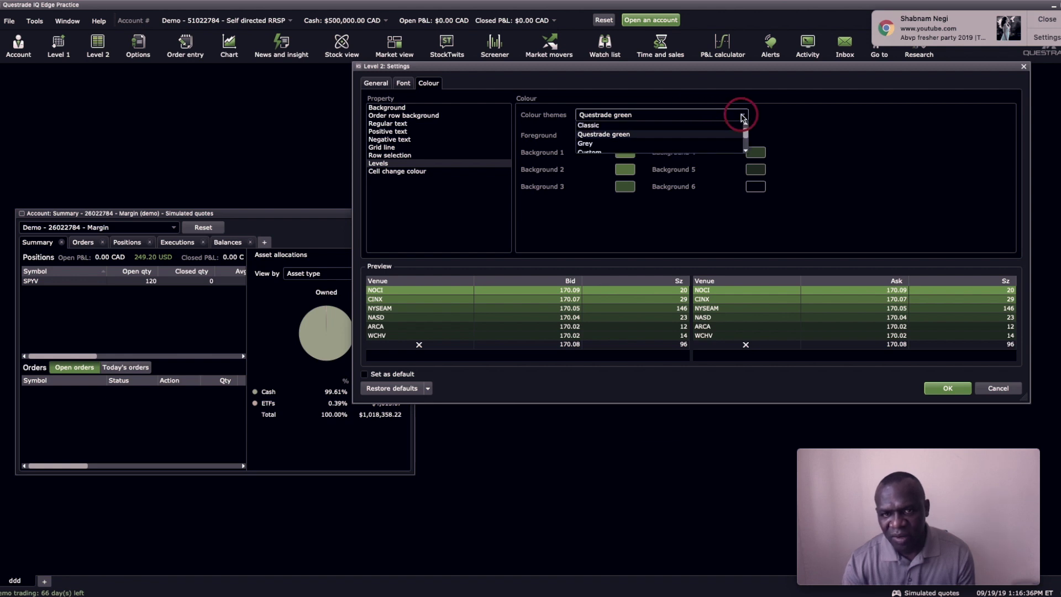
pyautogui.click(597, 125)
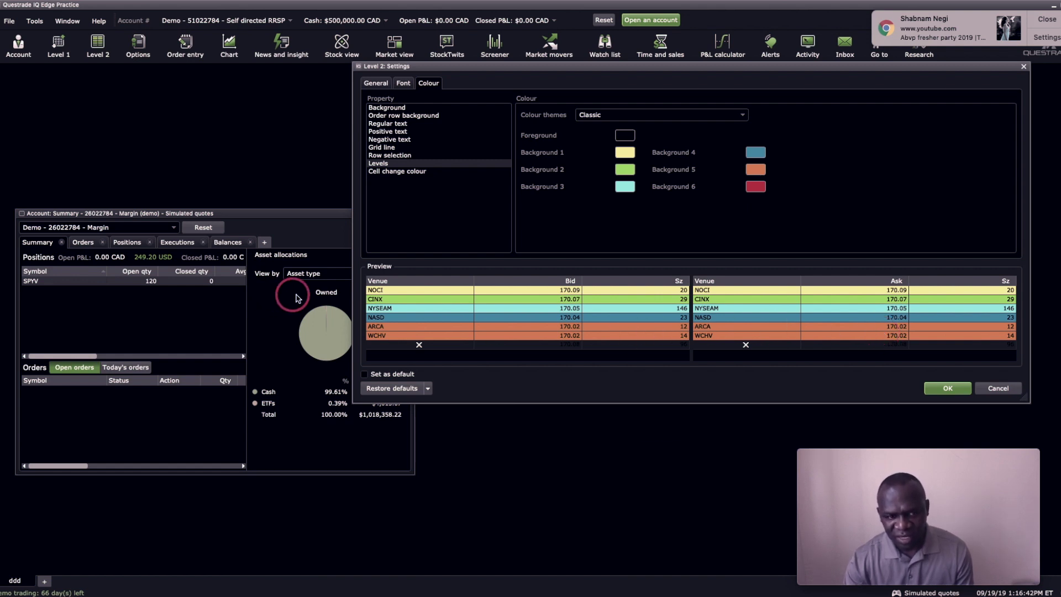
pyautogui.click(946, 388)
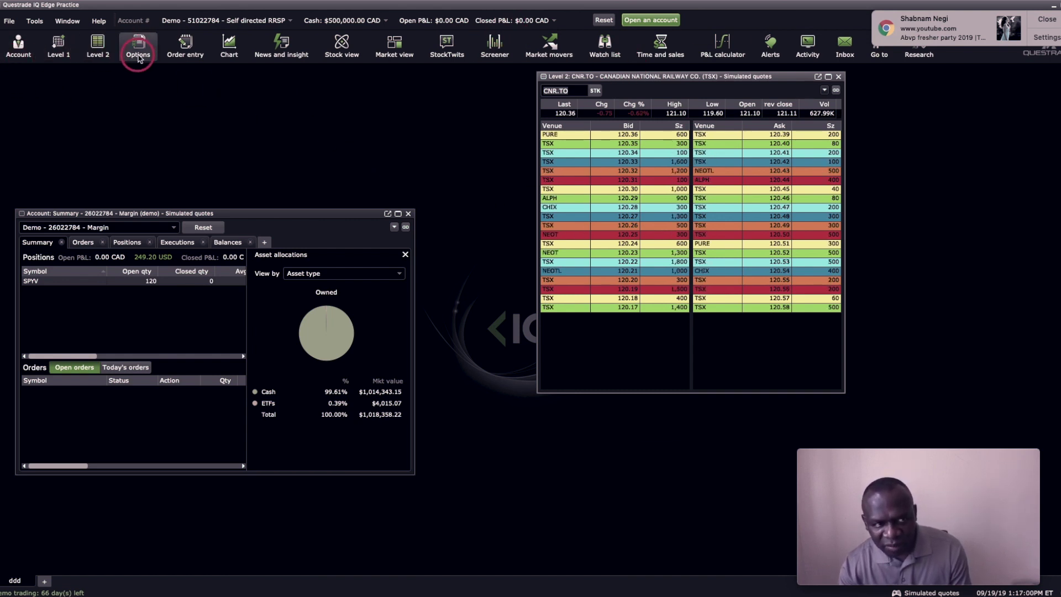
pyautogui.click(35, 22)
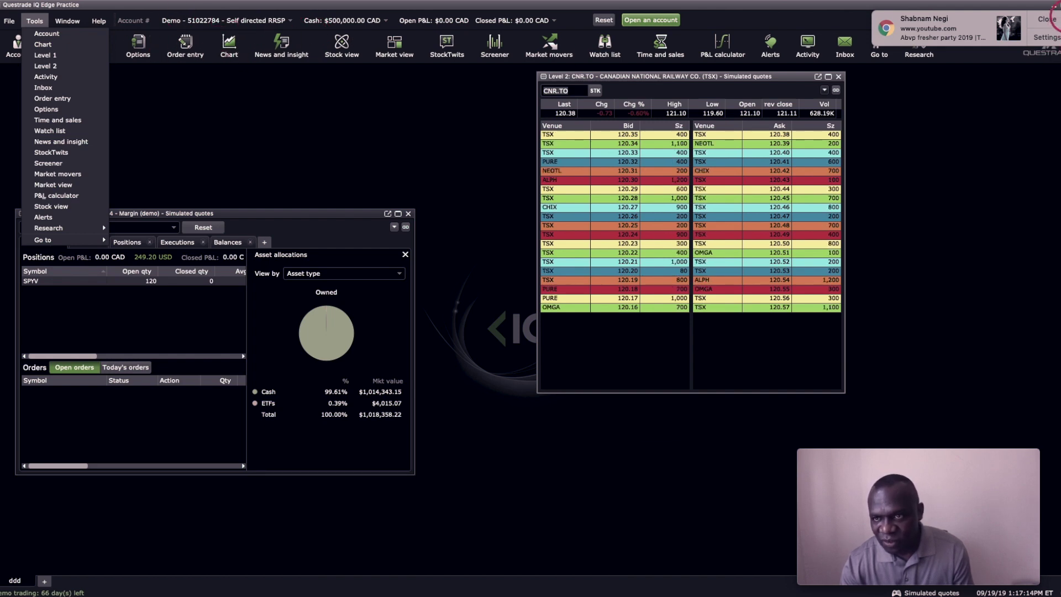
pyautogui.click(1050, 23)
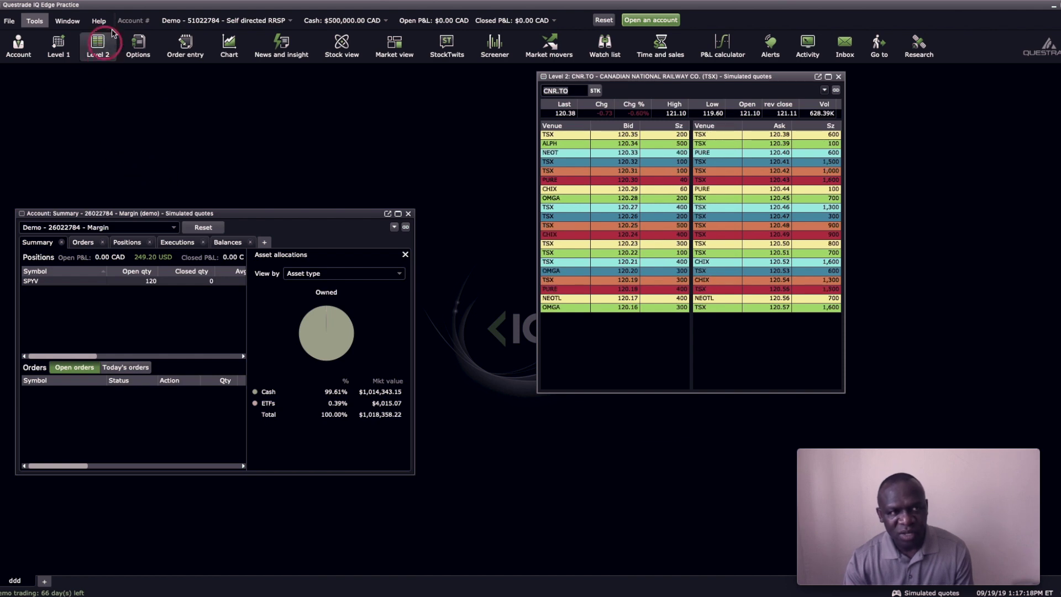
# - Open the Options window for CNR.TO and arrange it below the Account window to view the calls and puts
pyautogui.click(139, 54)
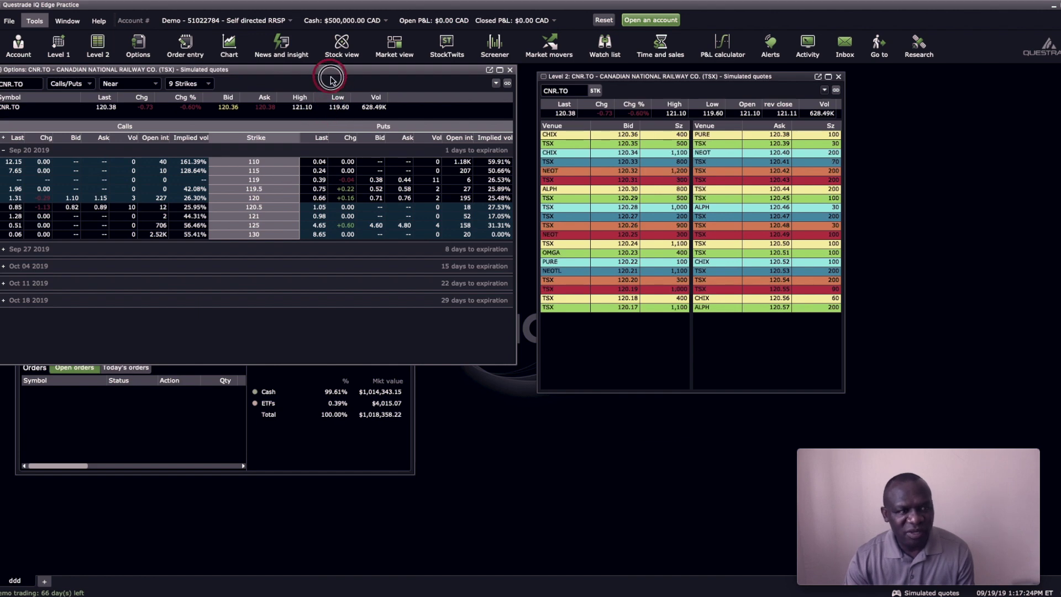
pyautogui.moveTo(318, 67); pyautogui.dragTo(718, 326)
pyautogui.moveTo(286, 220); pyautogui.dragTo(265, 144)
pyautogui.moveTo(688, 327); pyautogui.dragTo(461, 290)
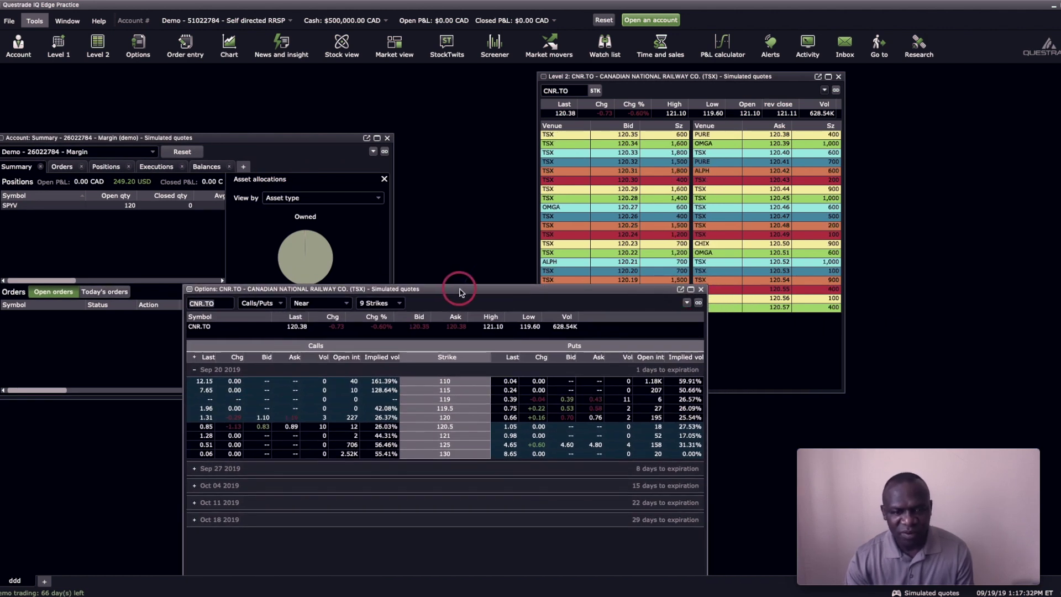
# - Move the Account window up to just beneath the toolbar and close the CNR.TO Options window
pyautogui.moveTo(270, 136); pyautogui.dragTo(279, 91)
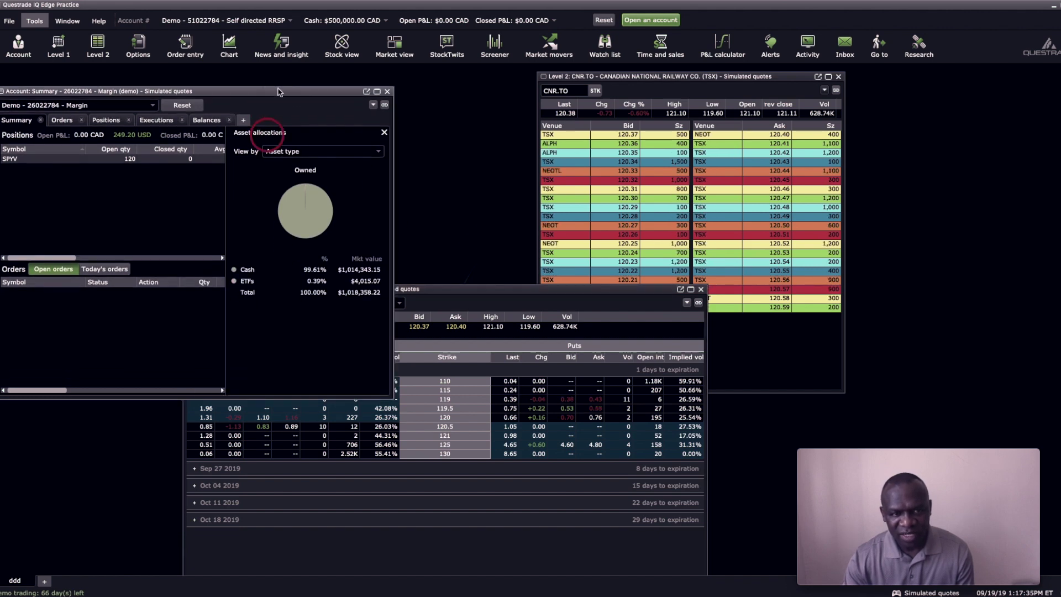
pyautogui.click(514, 288)
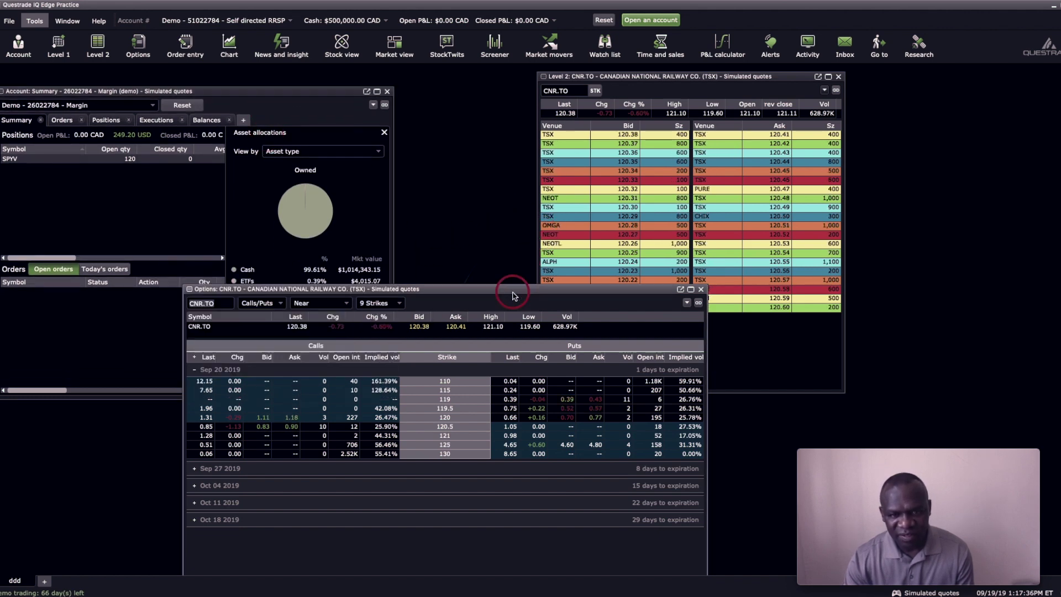
pyautogui.click(700, 289)
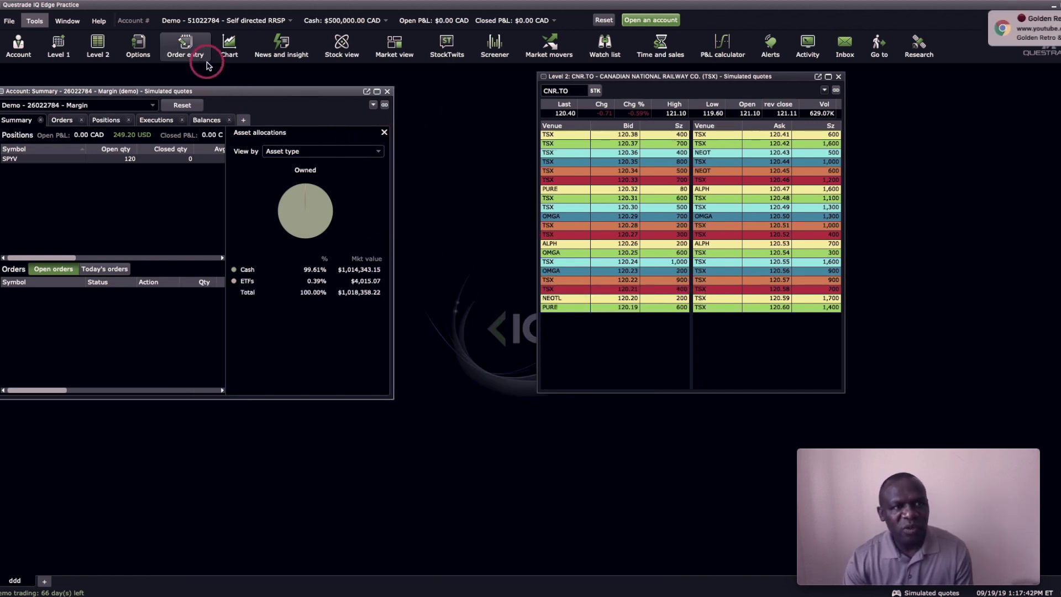
# - Open an Order entry window for CNR.TO and place it below the Level 2 window
pyautogui.click(185, 50)
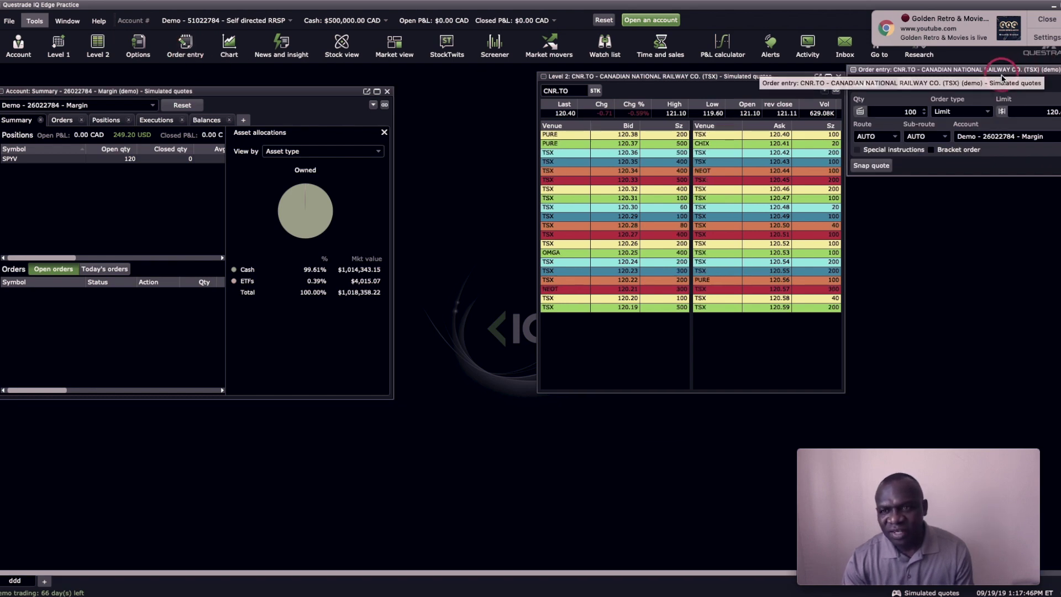
pyautogui.moveTo(992, 71); pyautogui.dragTo(604, 431)
pyautogui.click(877, 345)
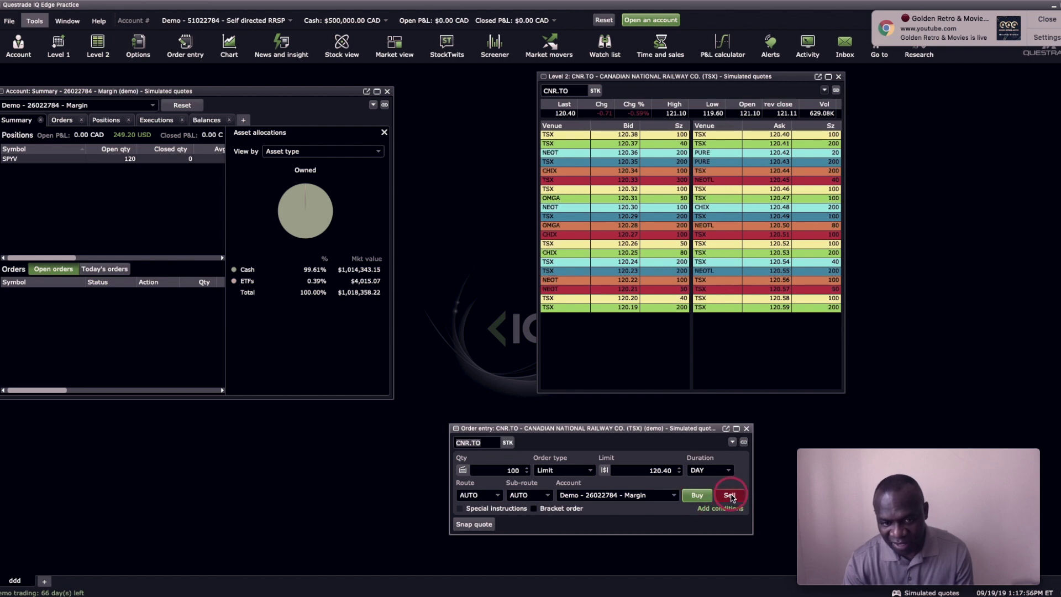
pyautogui.click(490, 443)
pyautogui.click(490, 442)
pyautogui.write('SPU')
pyautogui.press('BackSpace')
pyautogui.write('Y')
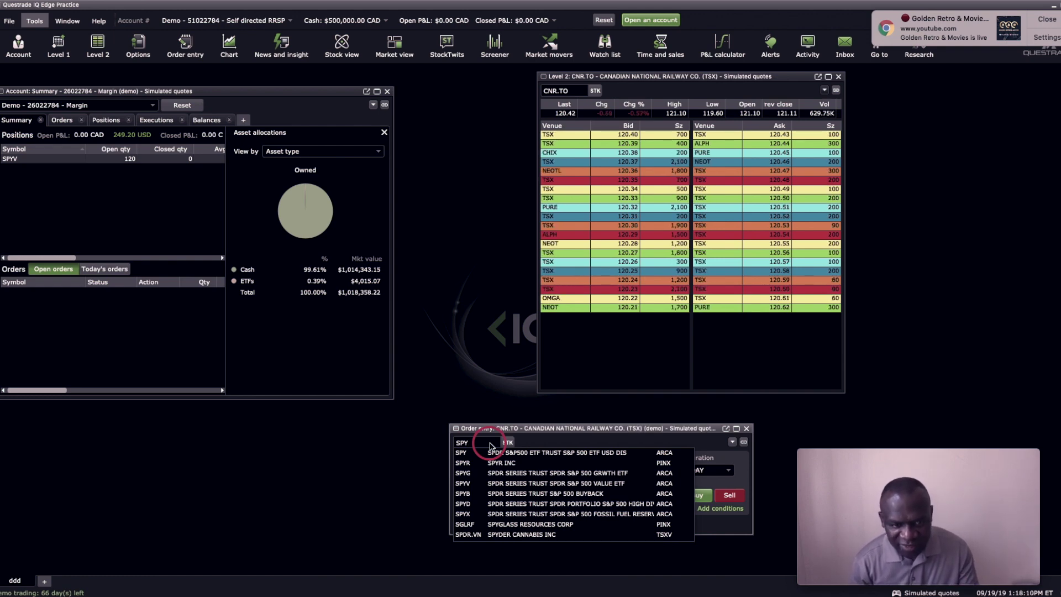
pyautogui.press('BackSpace')
pyautogui.press('BackSpace')
pyautogui.press('BackSpace')
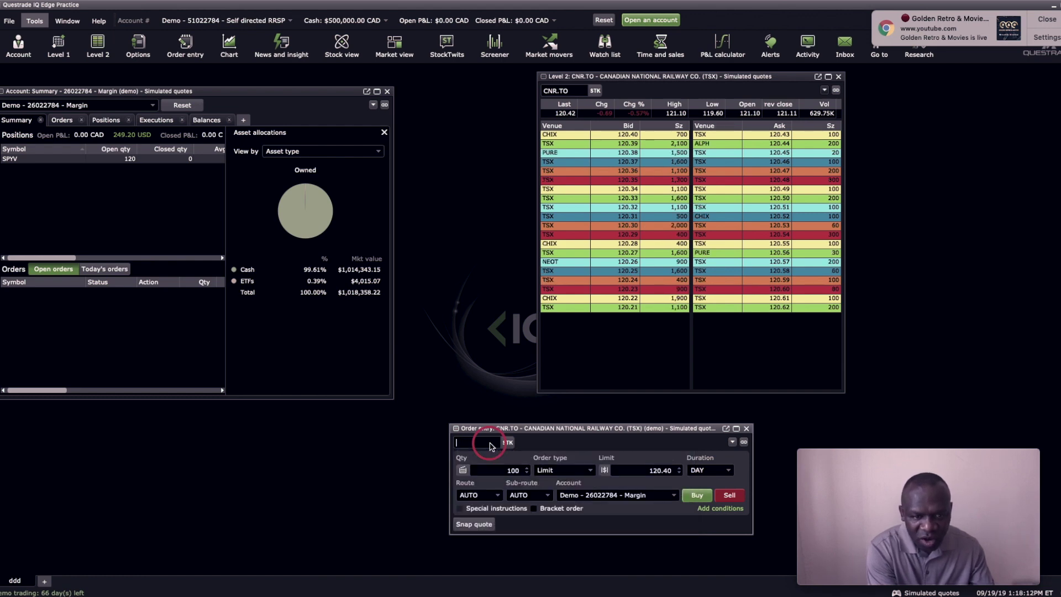
# - Load AAPL as the symbol in the Order entry window
pyautogui.write('AAPL')
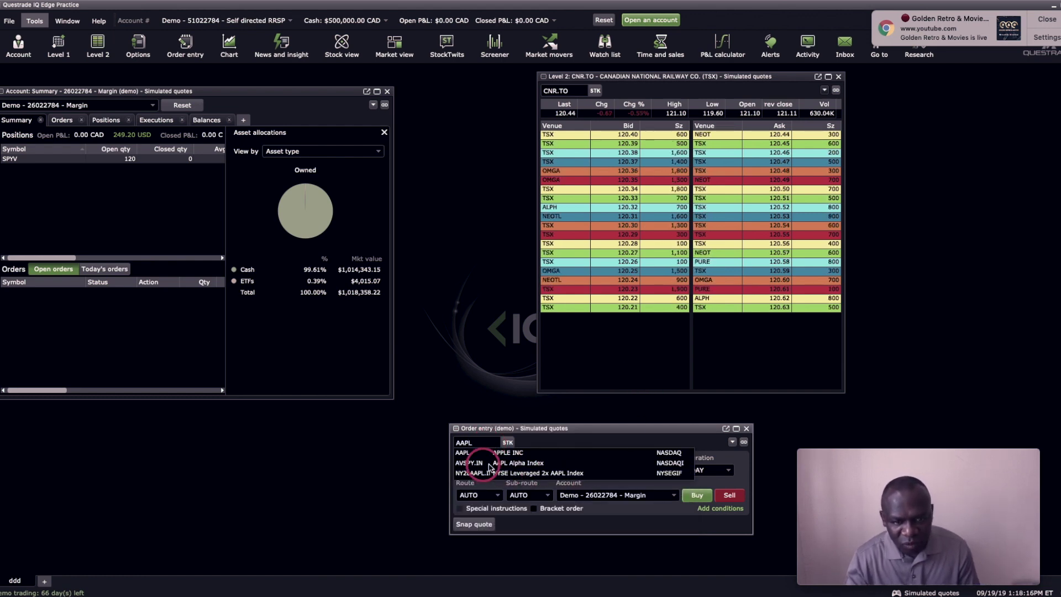
pyautogui.press('Return')
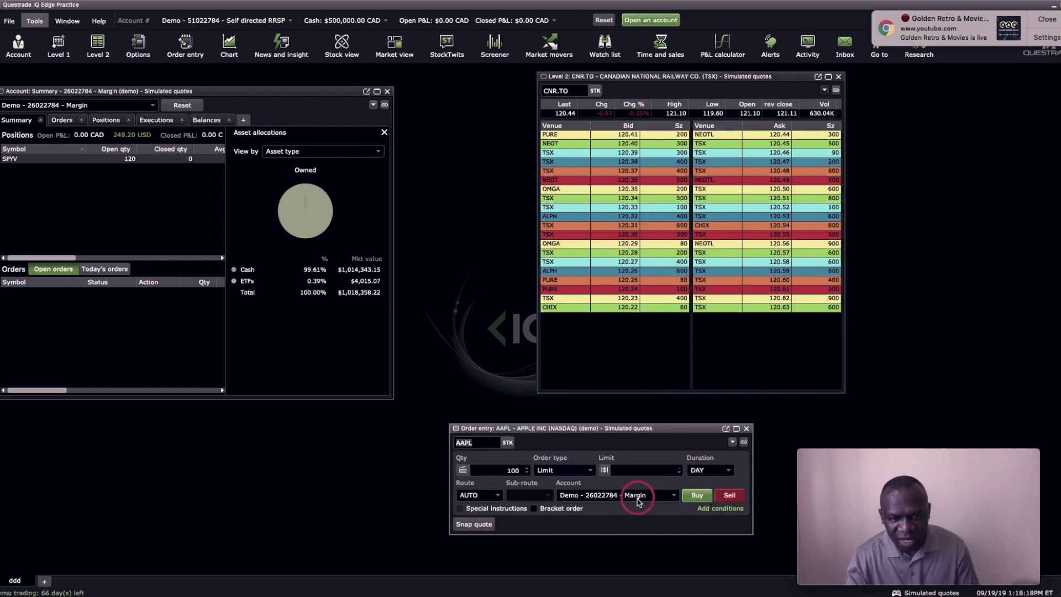